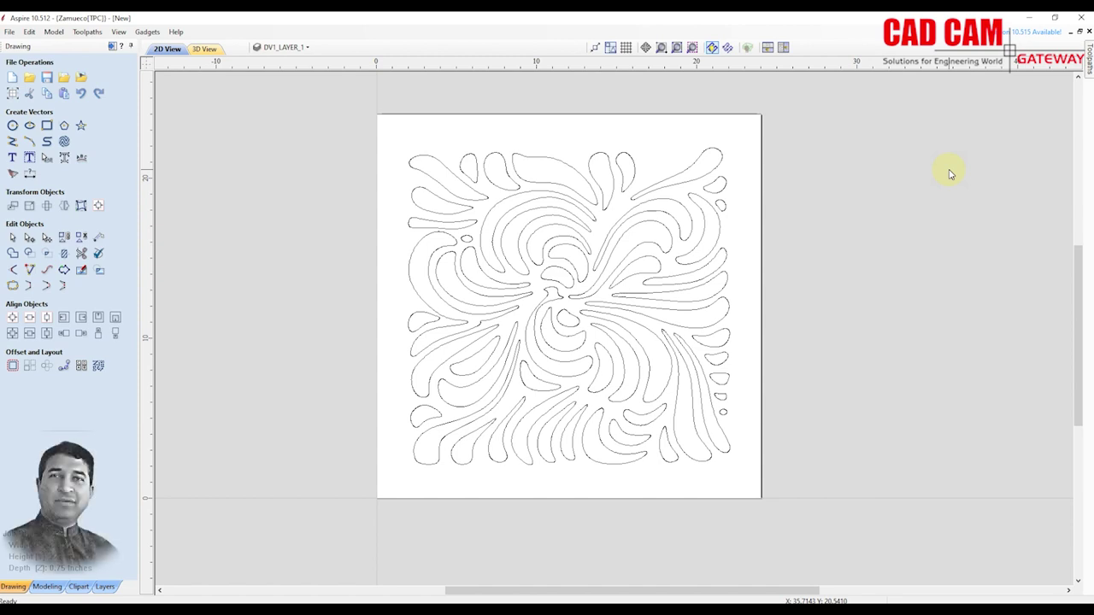
Drag a selection box around the entire swirling leaf pattern so all its vectors are selected.
right_click(749, 275)
left_click(625, 178)
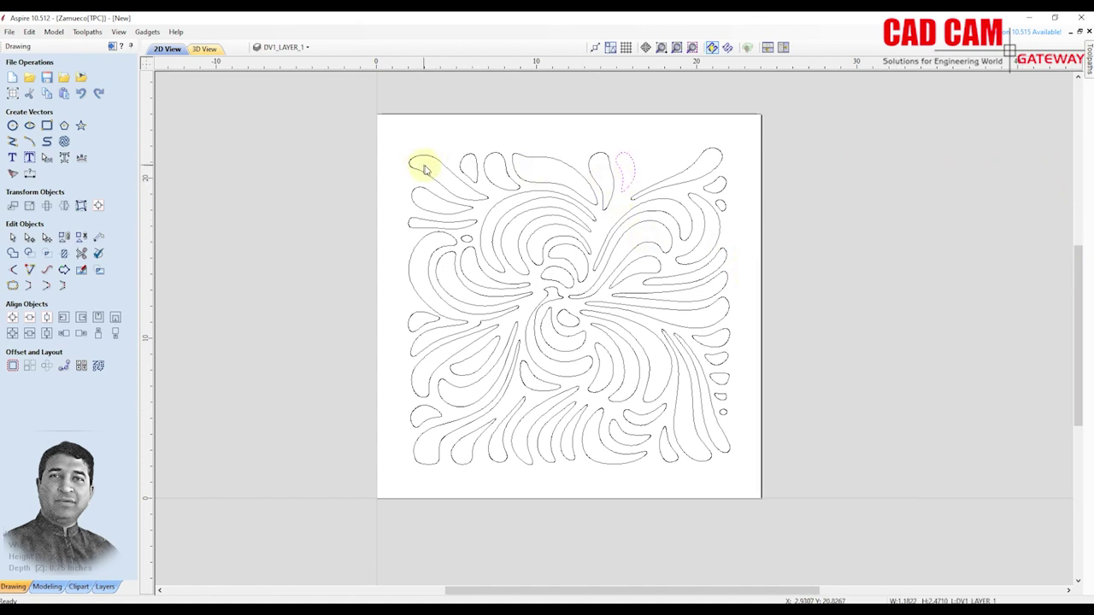
left_click_drag(357, 116, 749, 475)
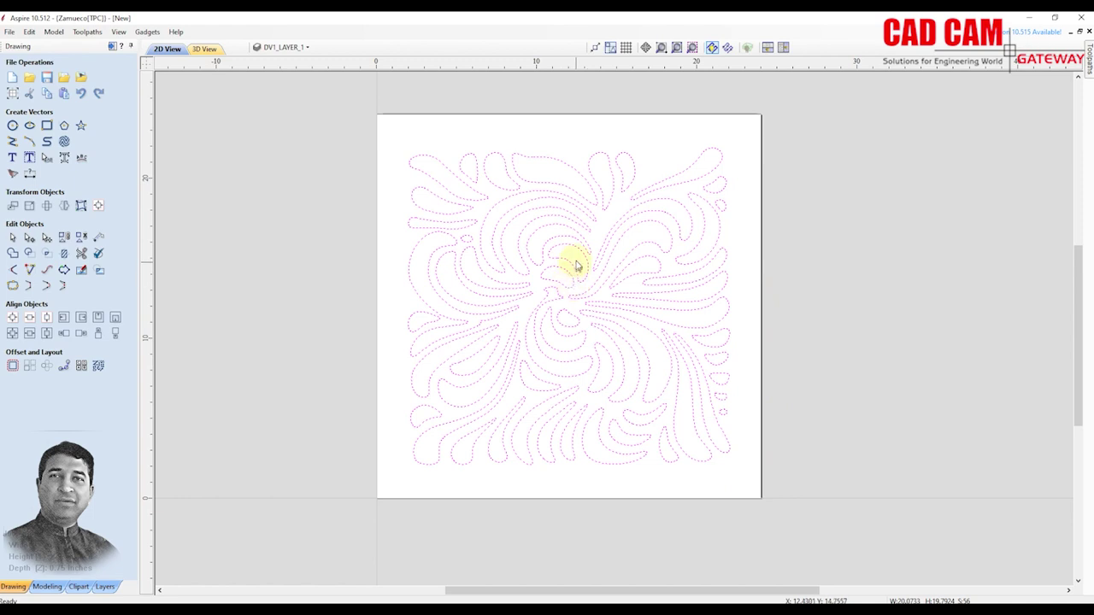
scroll(576, 265, "up", 1)
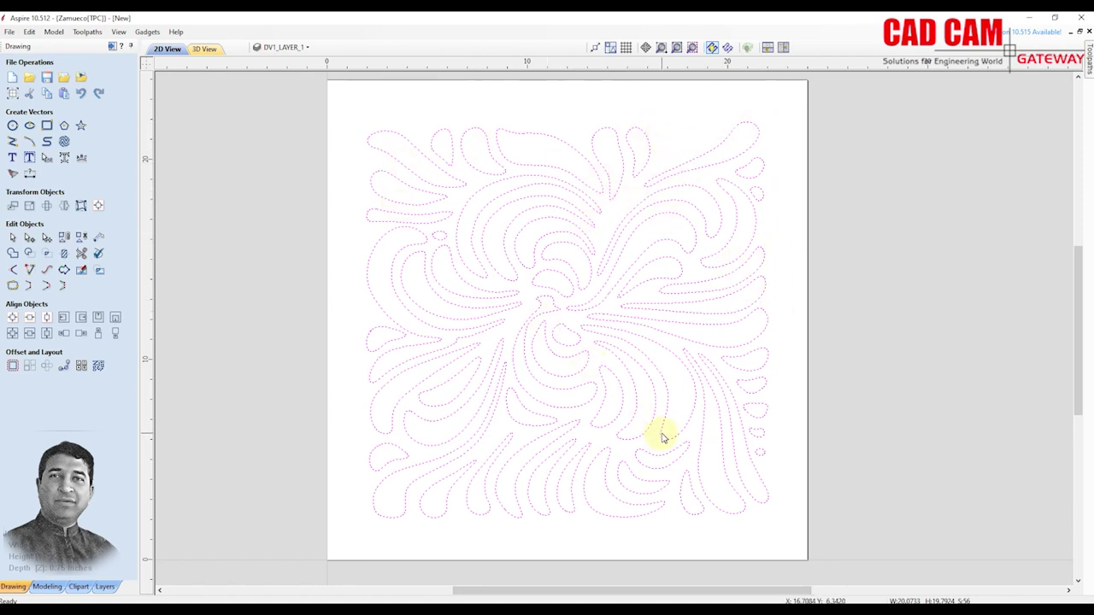
left_click(229, 257)
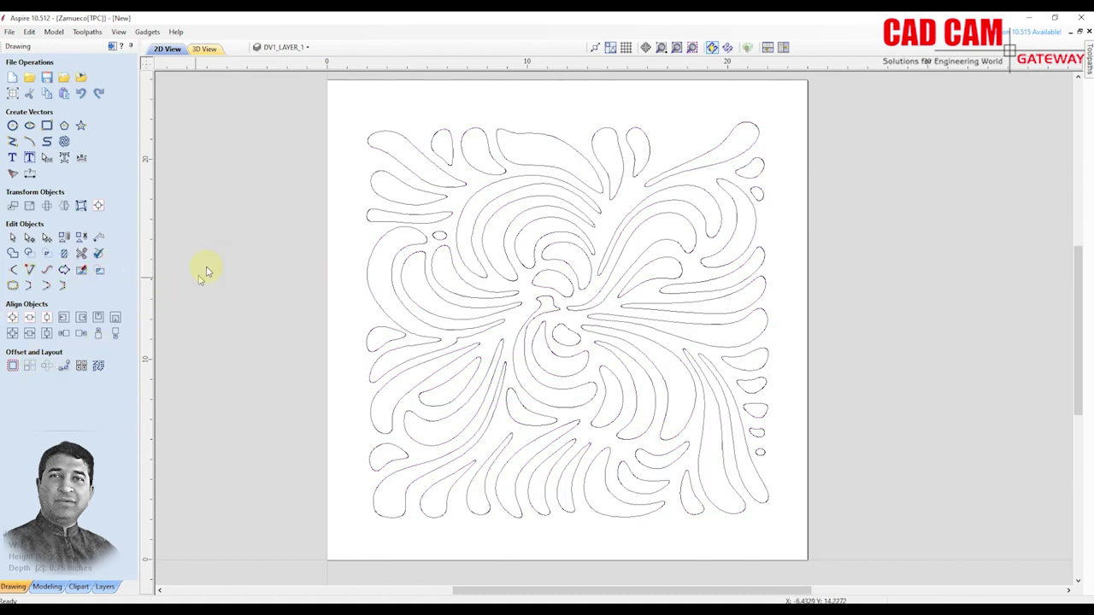
left_click_drag(305, 103, 816, 551)
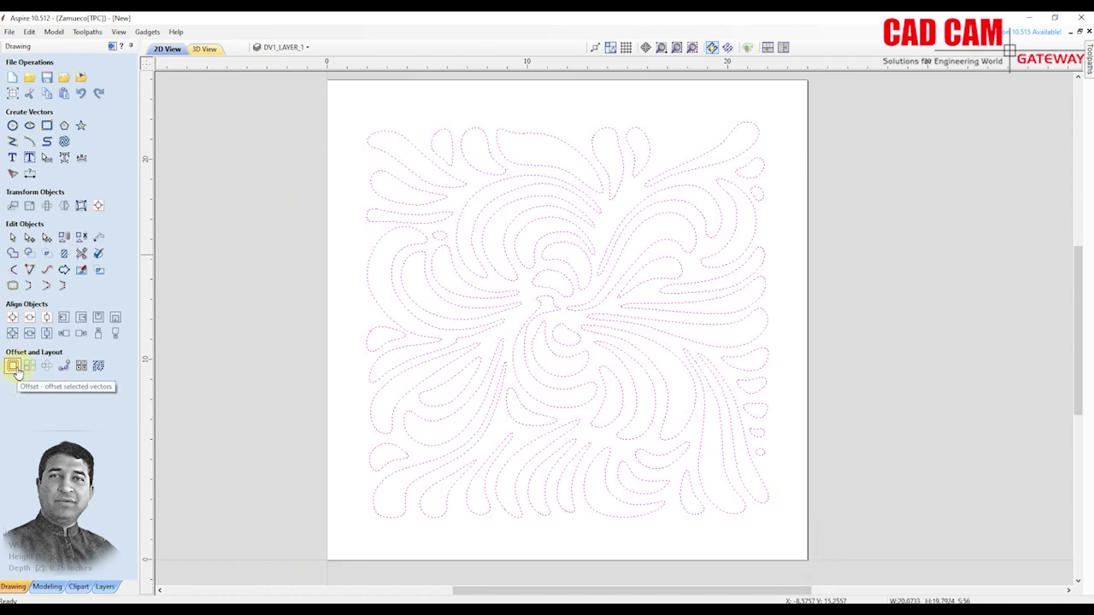
Offset the selected leaf shapes 0.25 inches outwards.
left_click(14, 365)
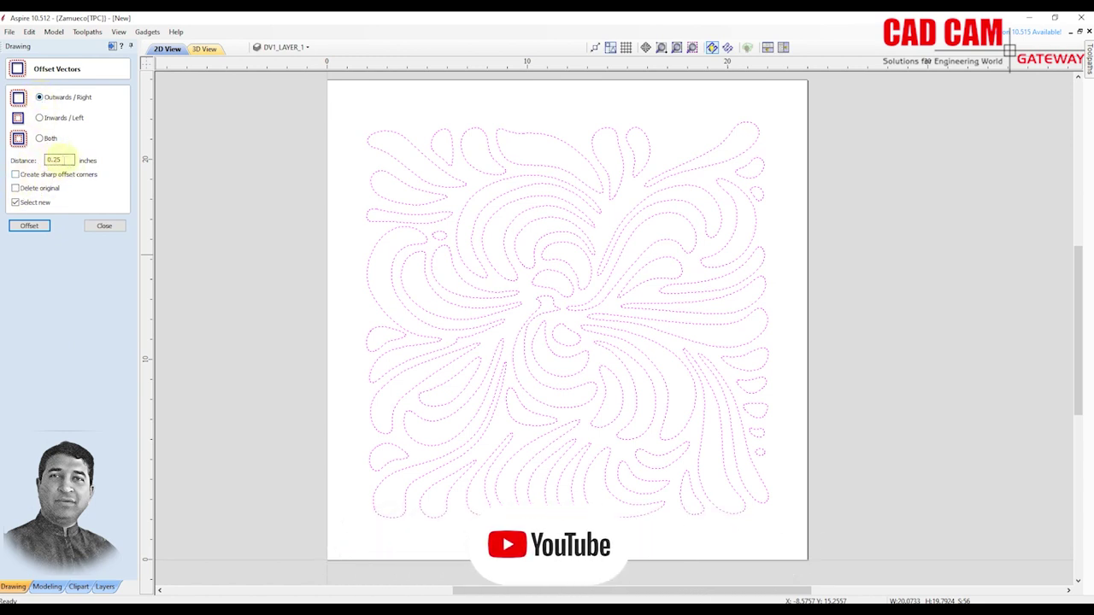
left_click(48, 224)
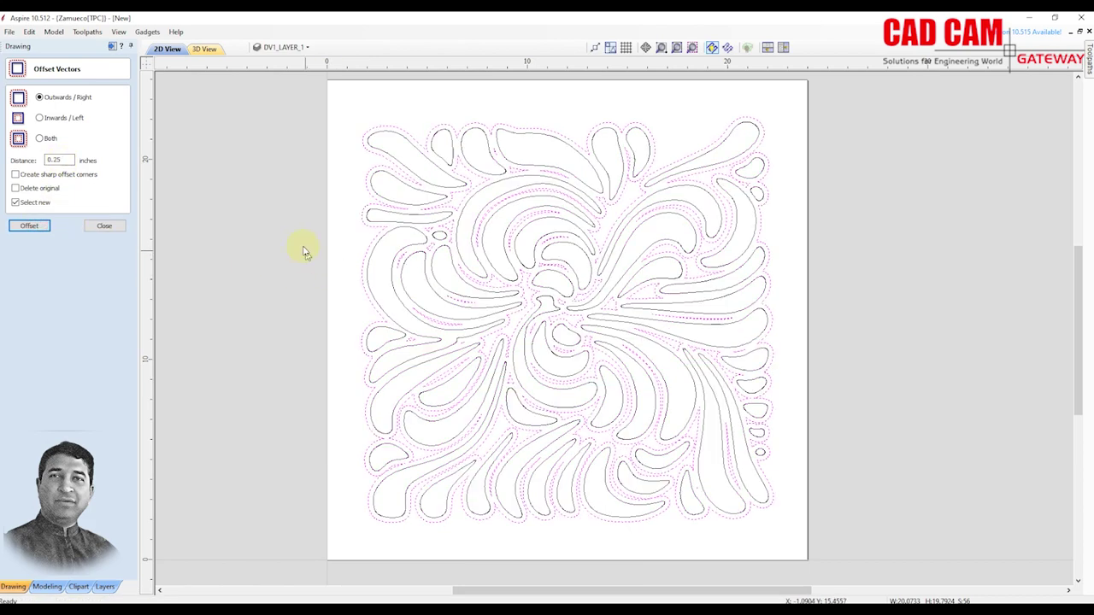
left_click(299, 181)
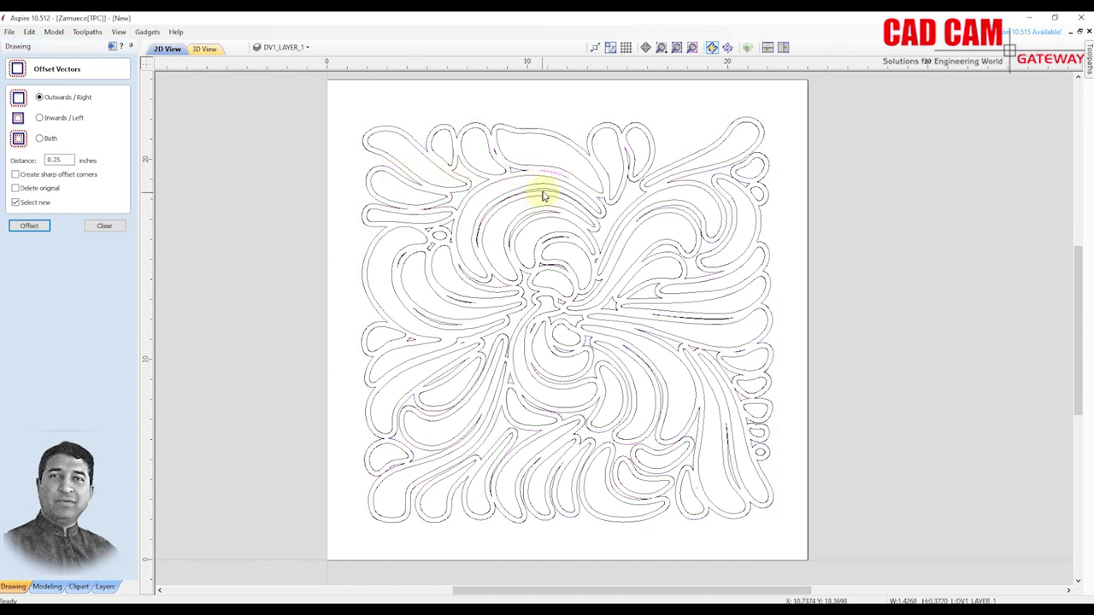
Inspect the new offsets on individual petal shapes, then reselect the original pattern vectors.
left_click(544, 194)
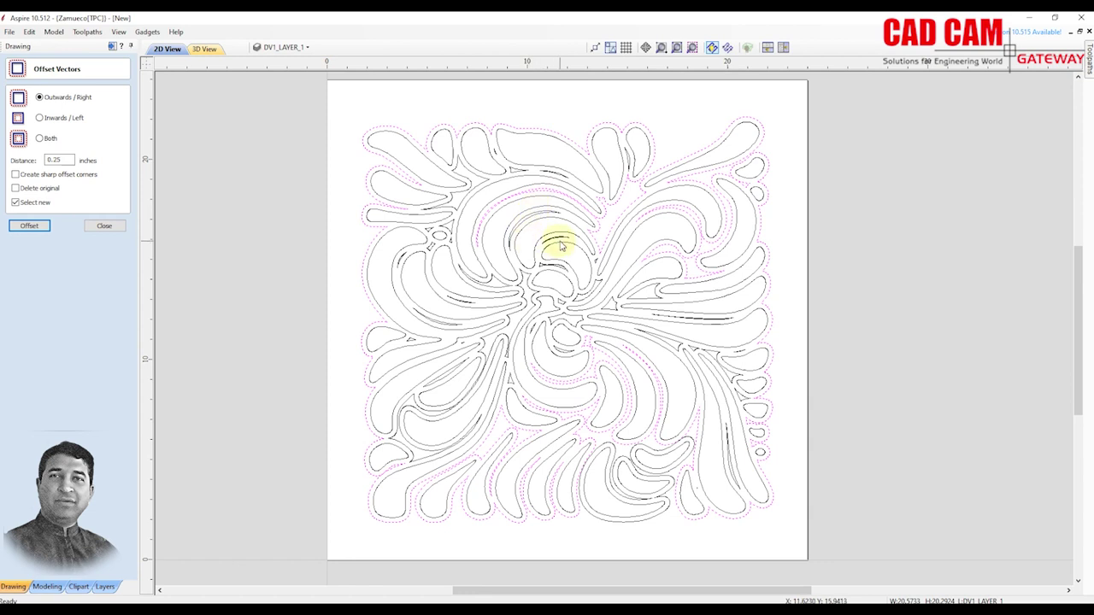
left_click(431, 234)
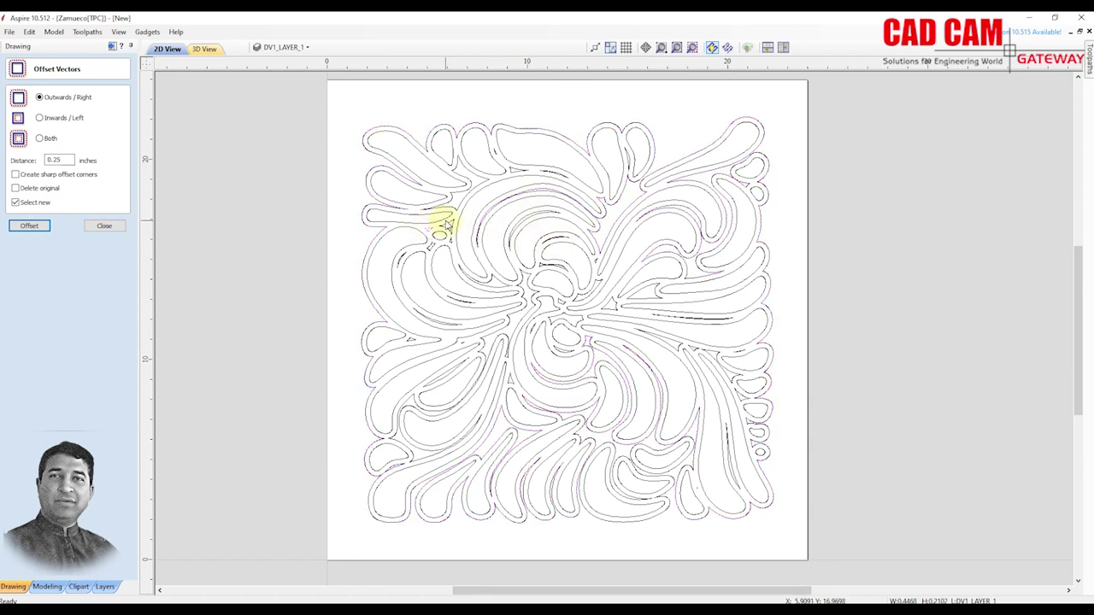
left_click(443, 224)
left_click(453, 206)
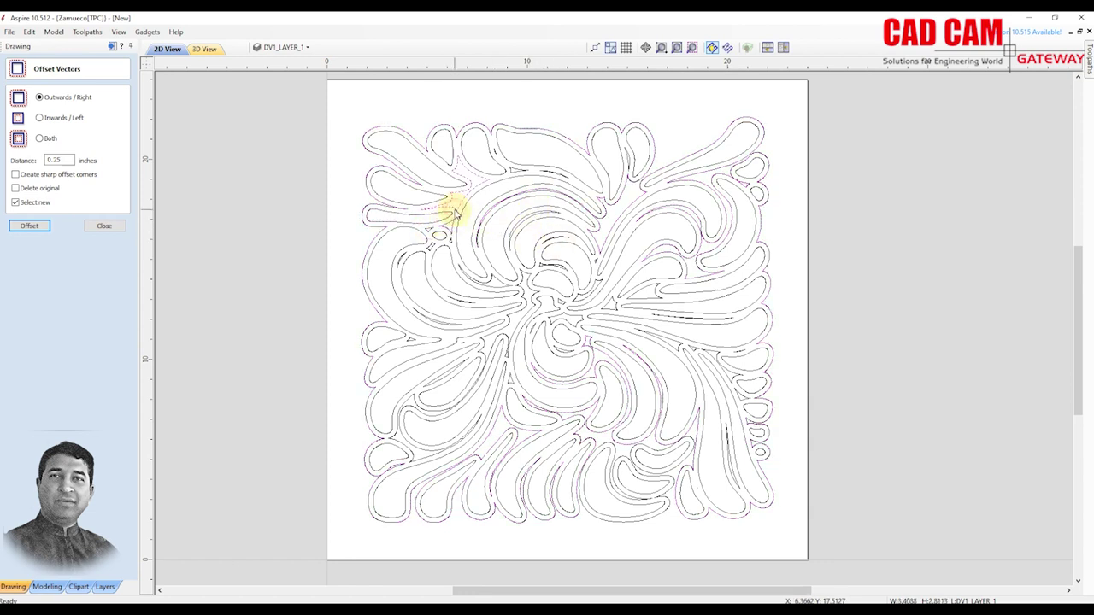
left_click(516, 172)
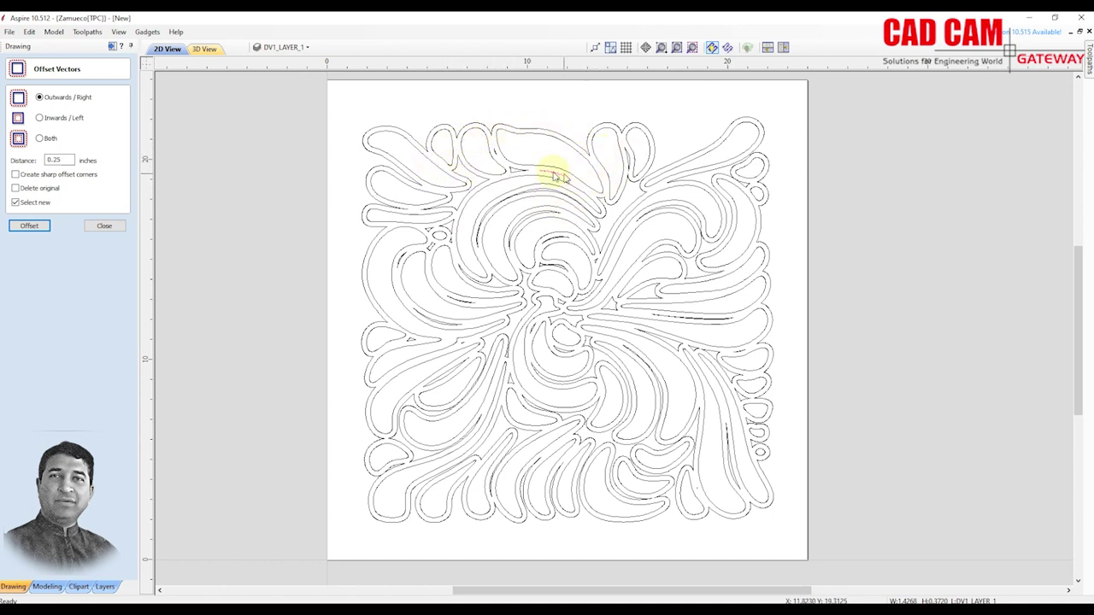
left_click(433, 243)
Offset the leaf pattern 0.35 inches outwards, then deselect the new outlines.
double_click(64, 159)
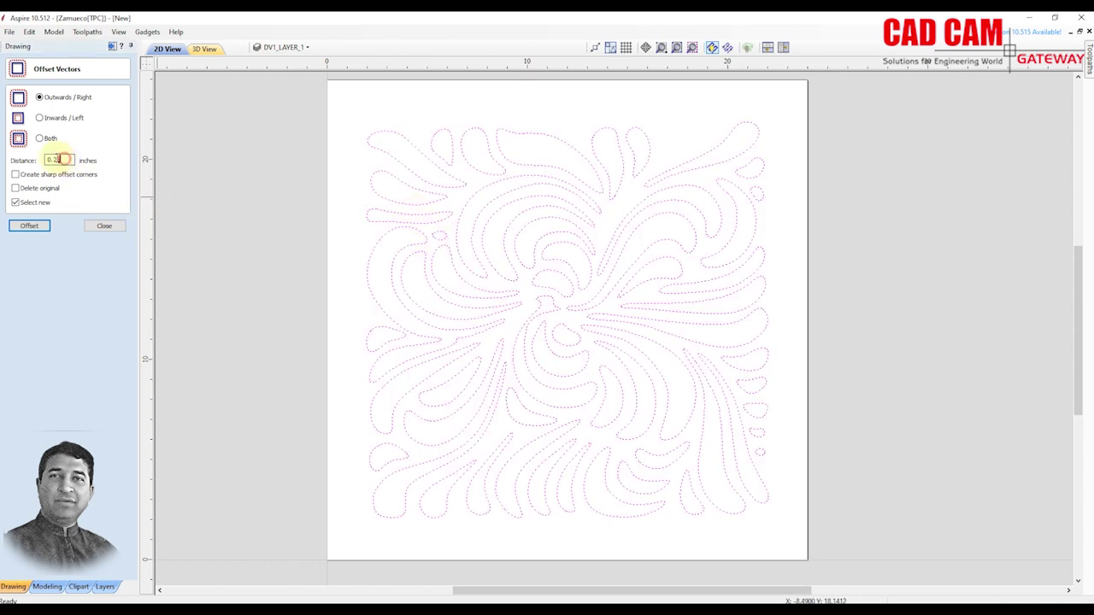
type("35")
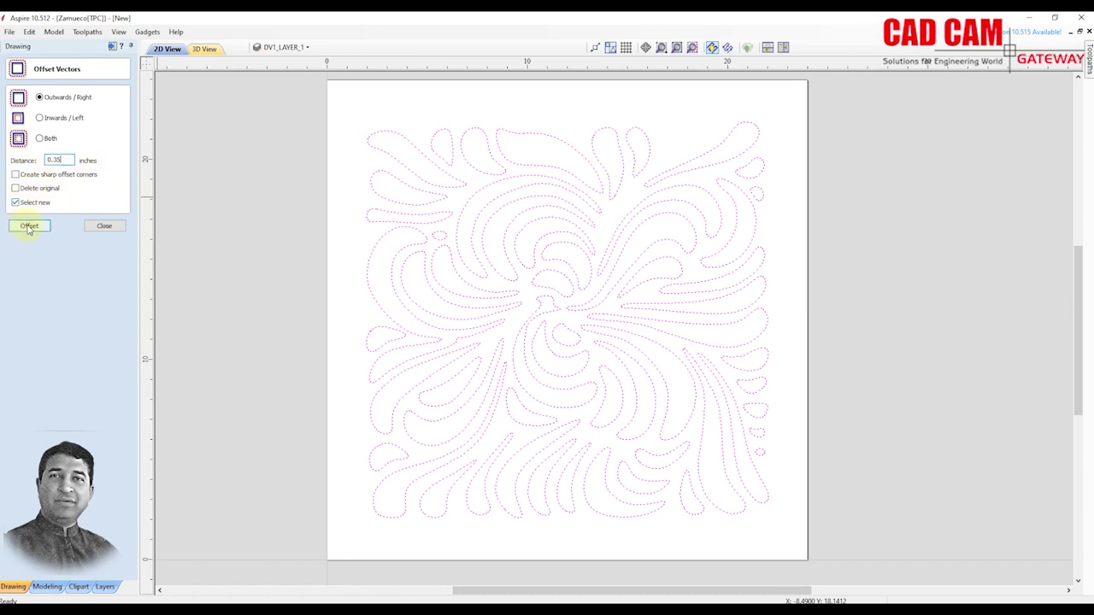
left_click(29, 227)
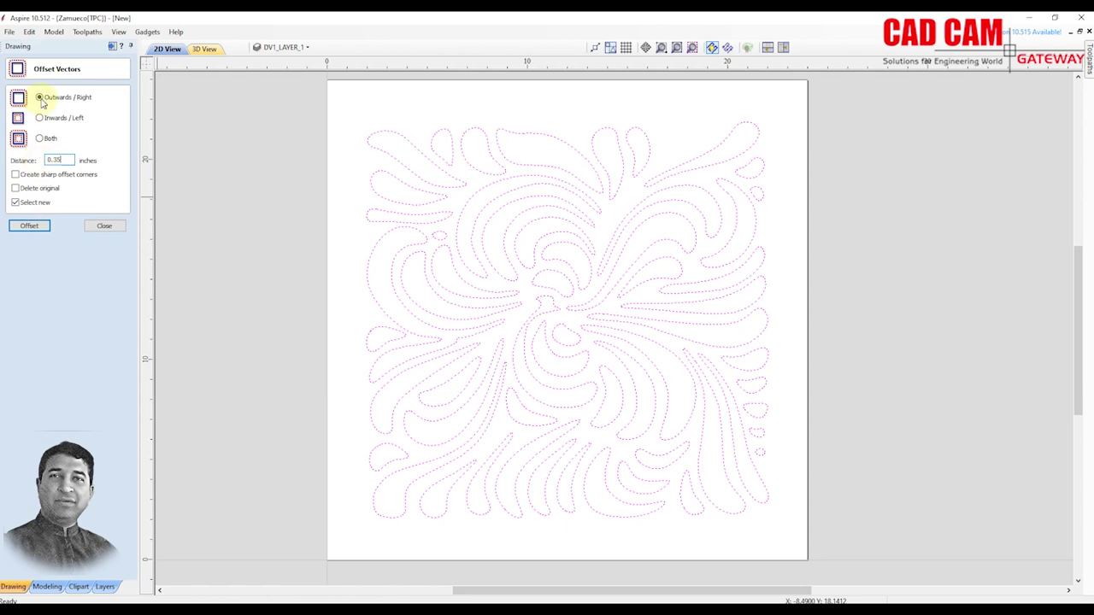
left_click(34, 227)
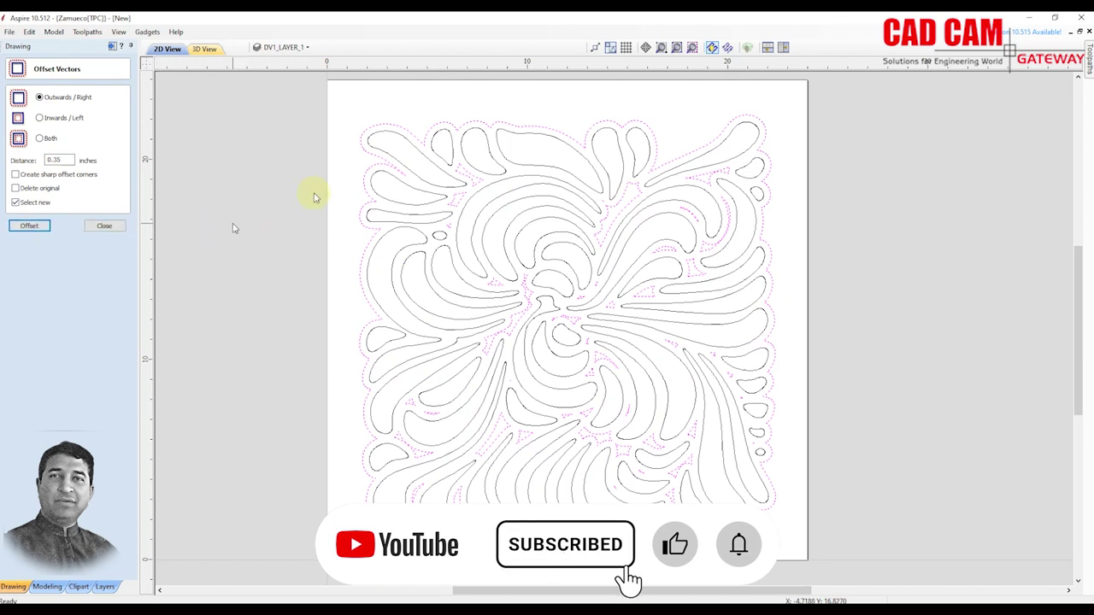
left_click(527, 129)
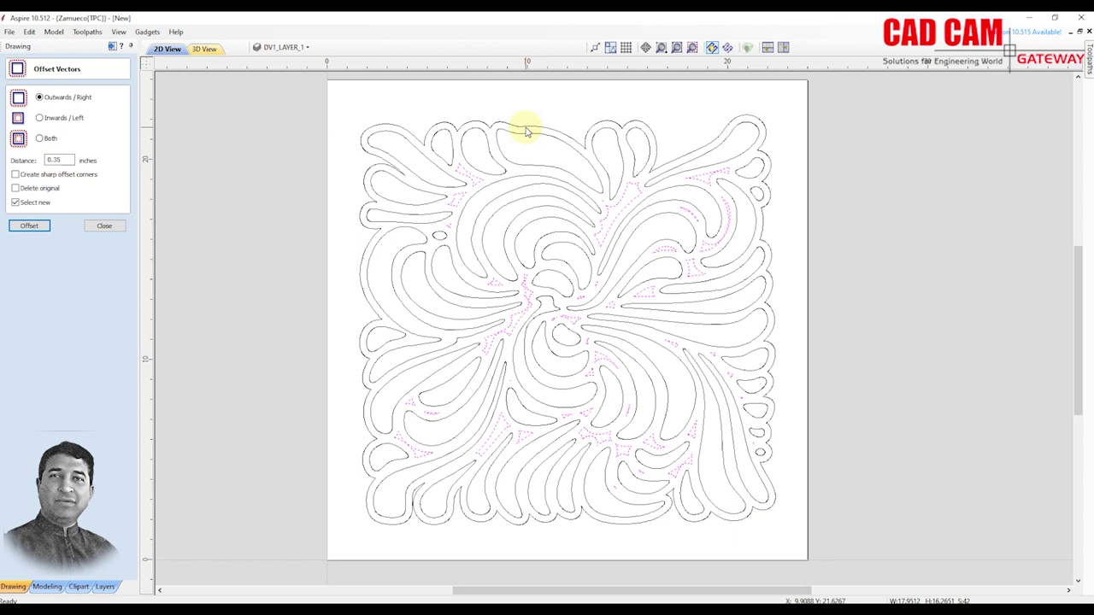
left_click(527, 128)
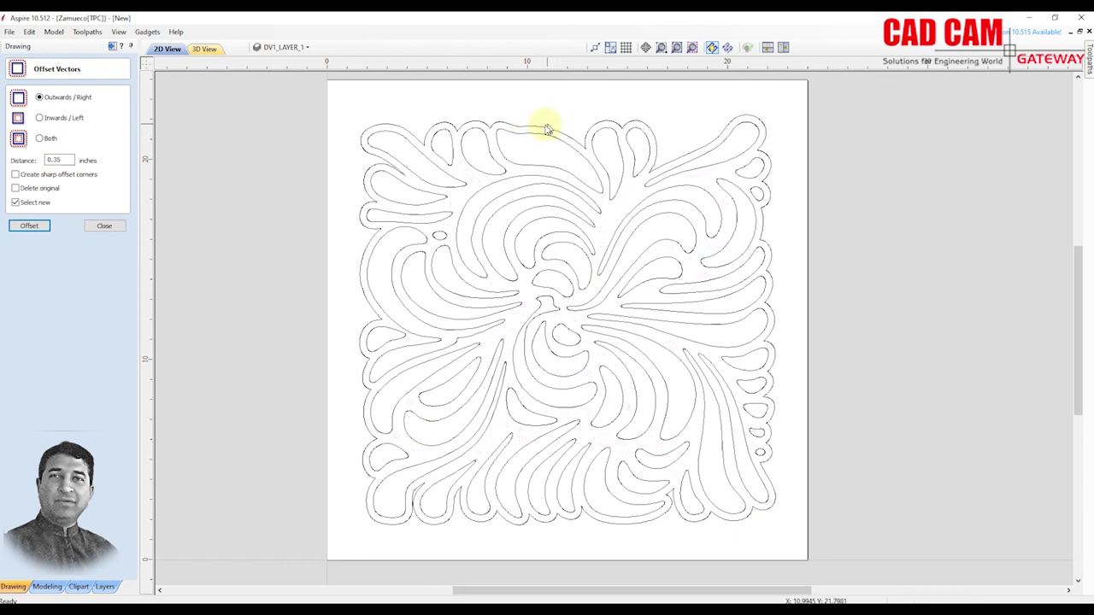
Remove the outer offset boundary and add a new layer.
left_click(538, 129)
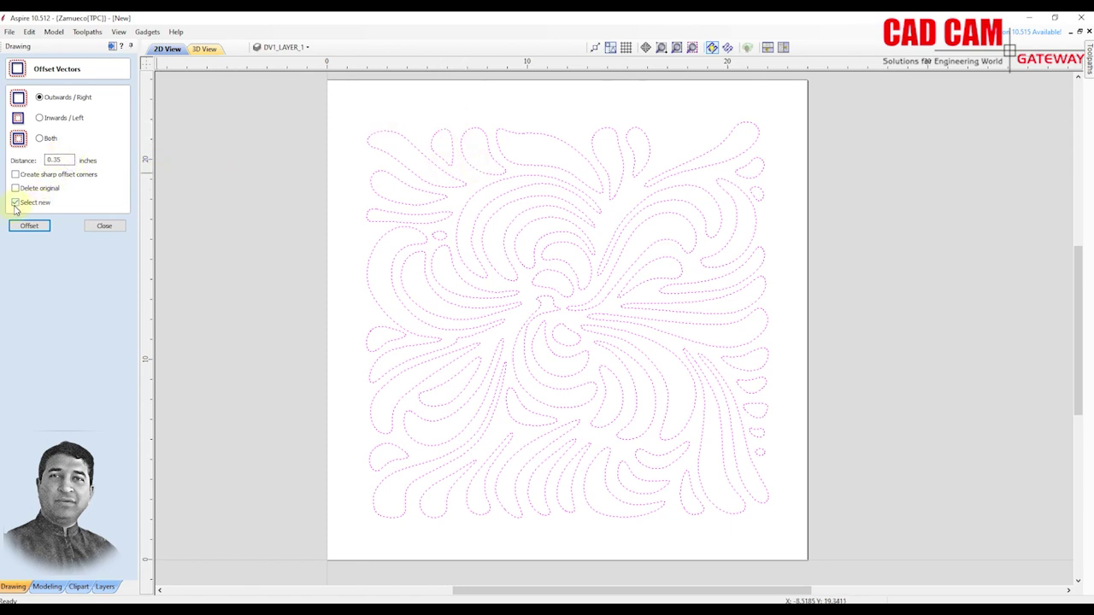
left_click(309, 48)
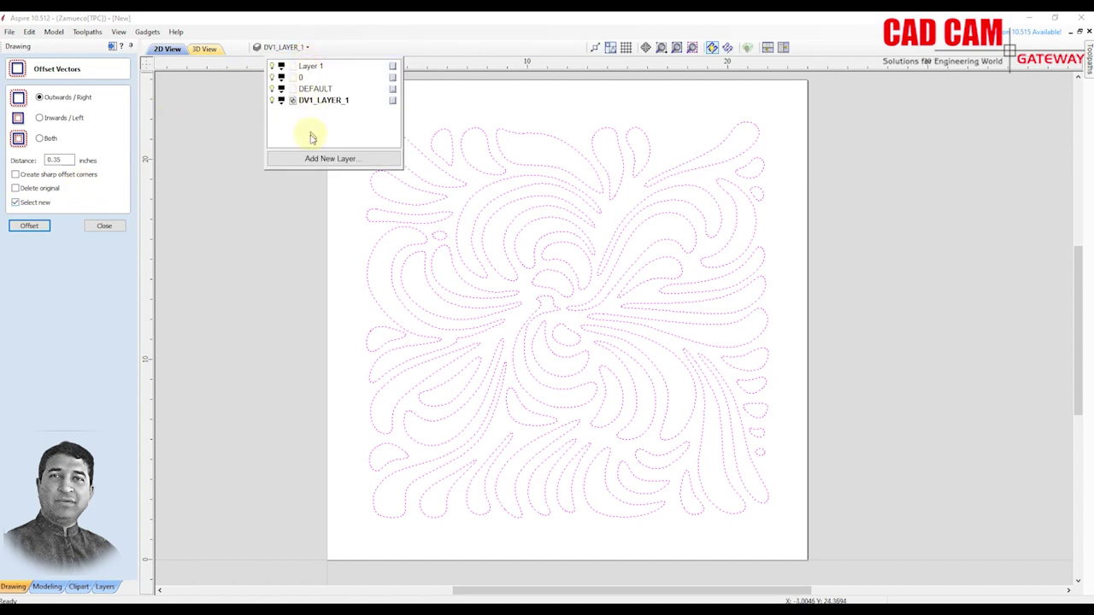
left_click(316, 158)
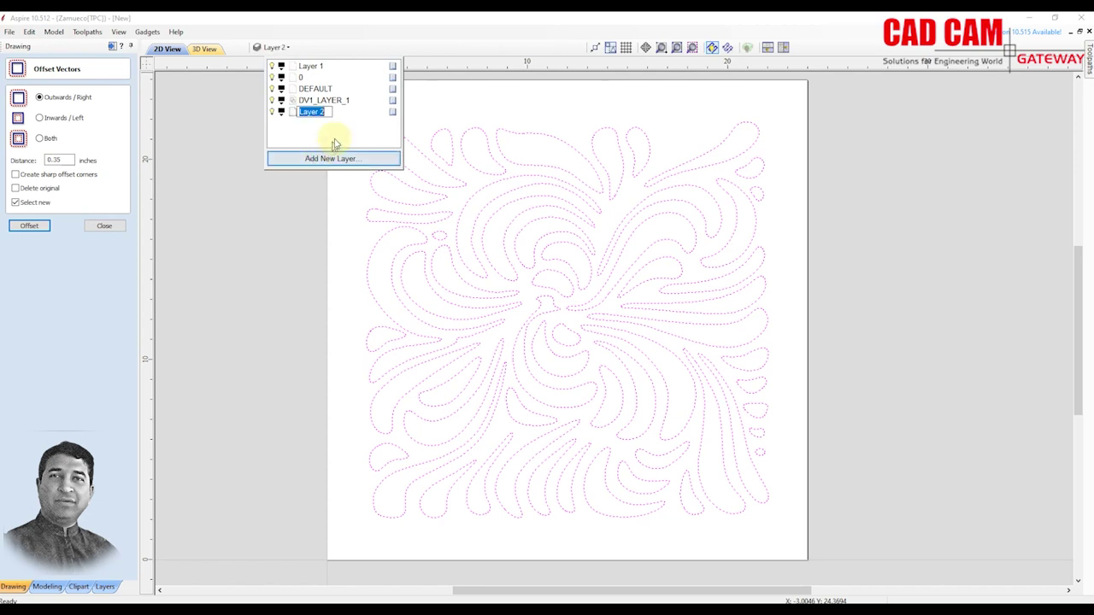
Name the new layer 'offset', colour it green and make it the current layer.
type("offset")
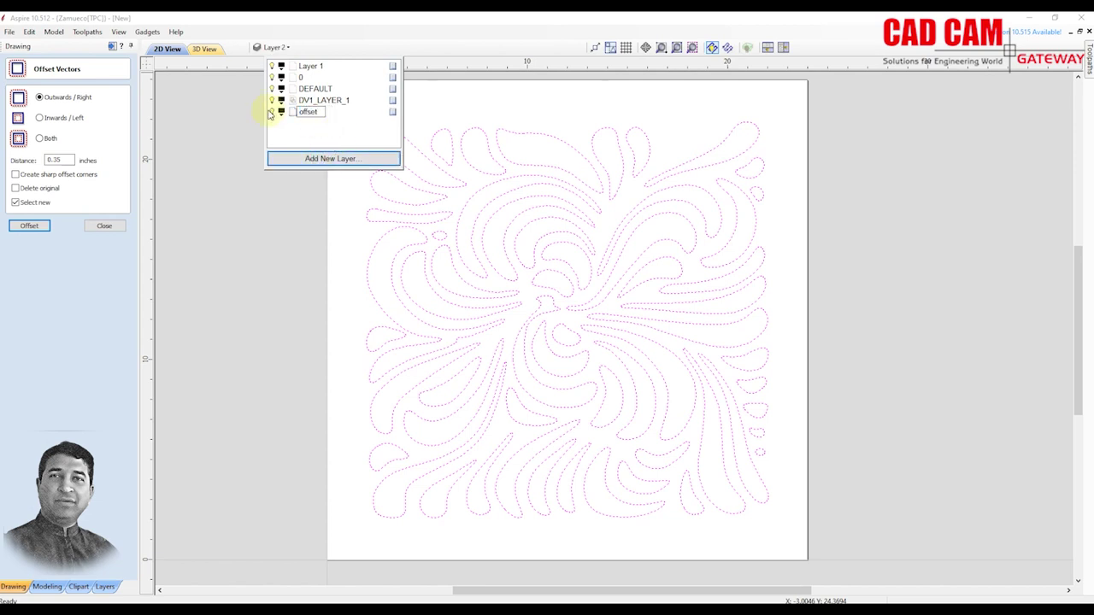
left_click(281, 113)
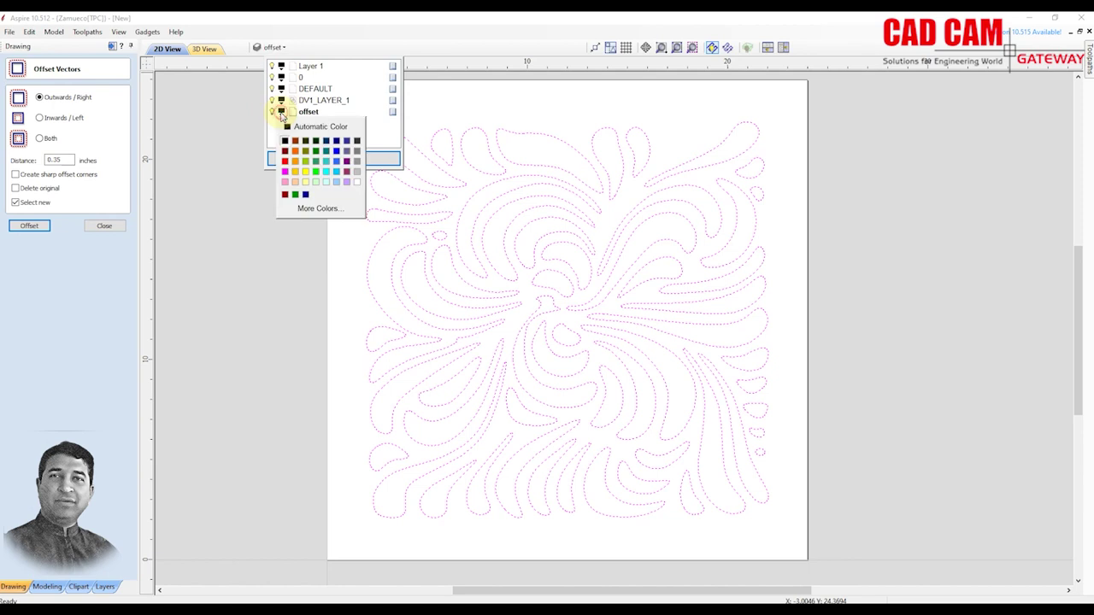
left_click(315, 172)
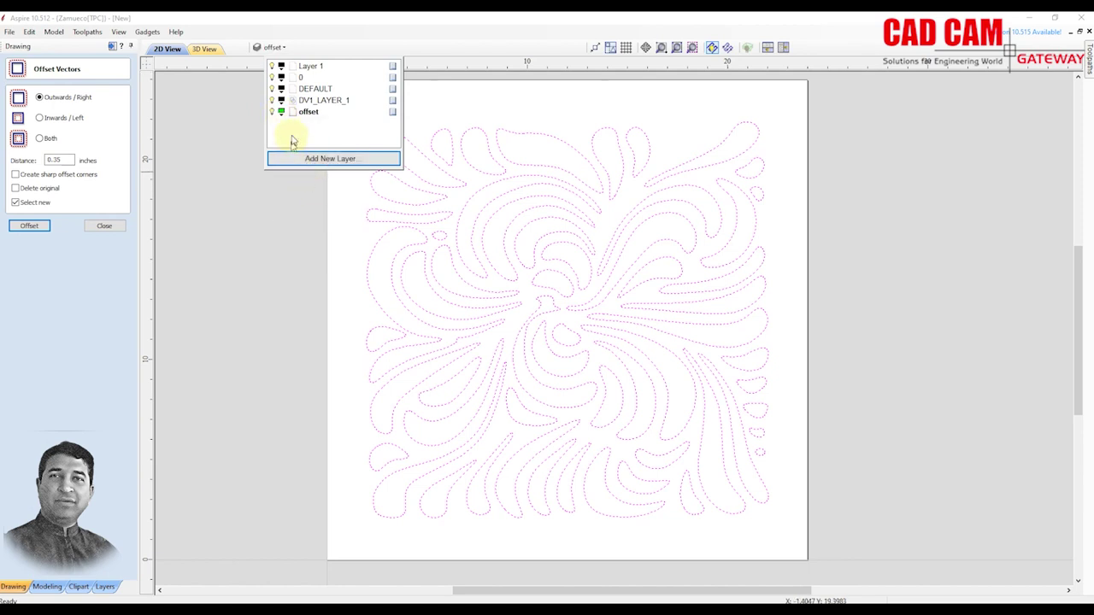
left_click(333, 118)
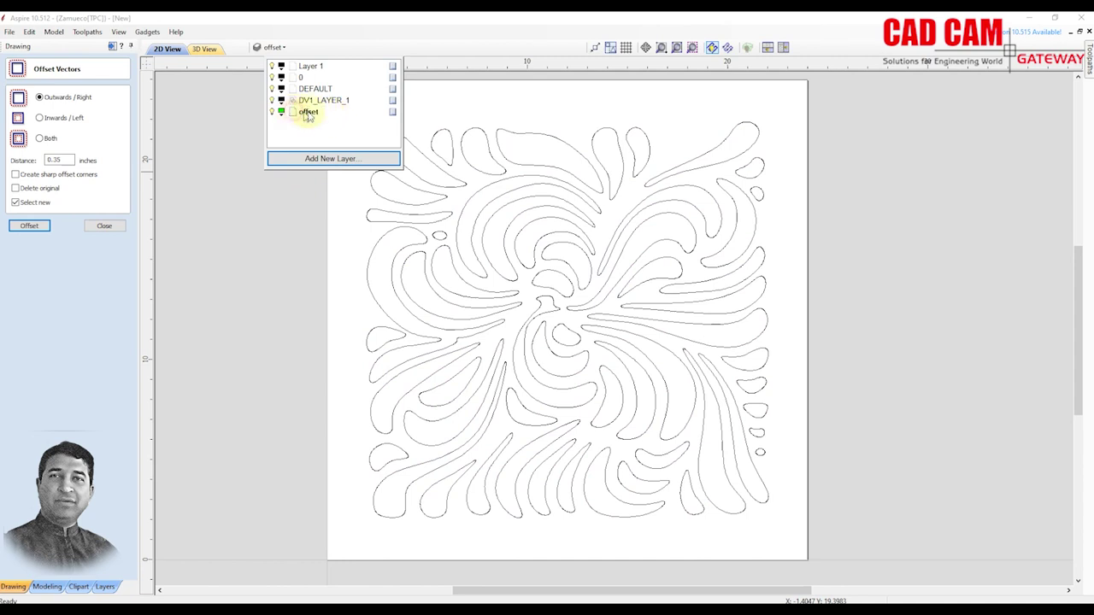
left_click(226, 133)
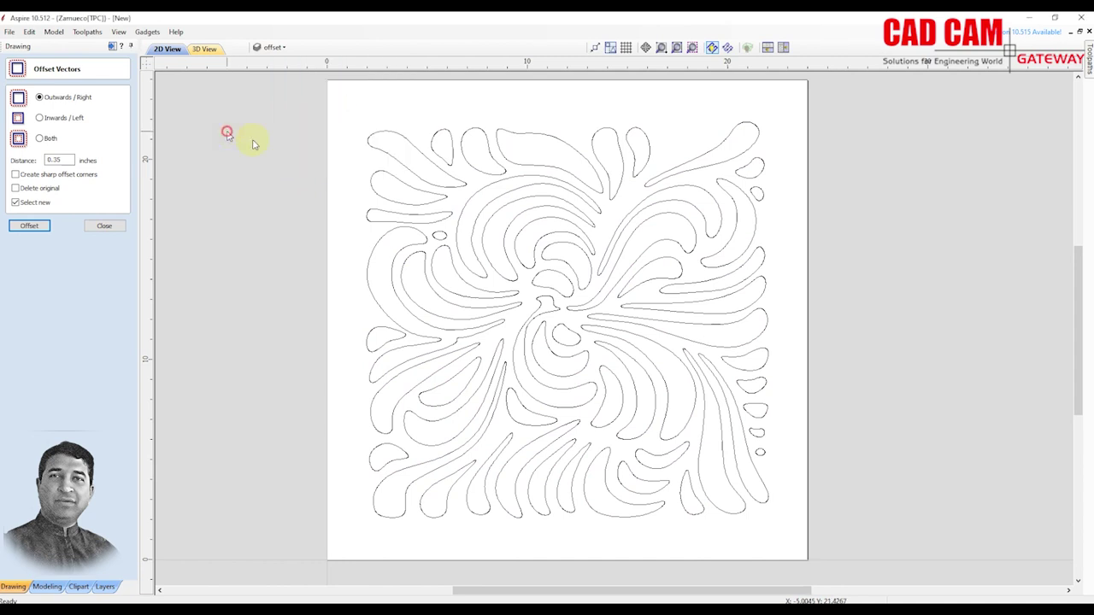
Offset the whole leaf pattern 0.35 inches outward onto the green offset layer, then close Offset Vectors.
left_click(420, 146)
left_click_drag(293, 102, 793, 531)
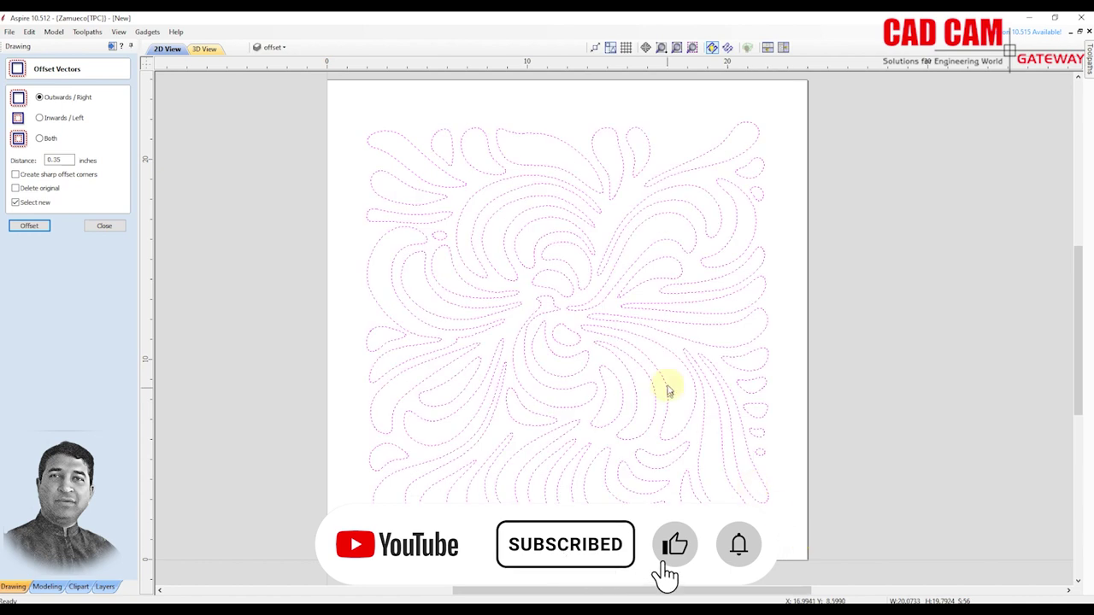
left_click(41, 228)
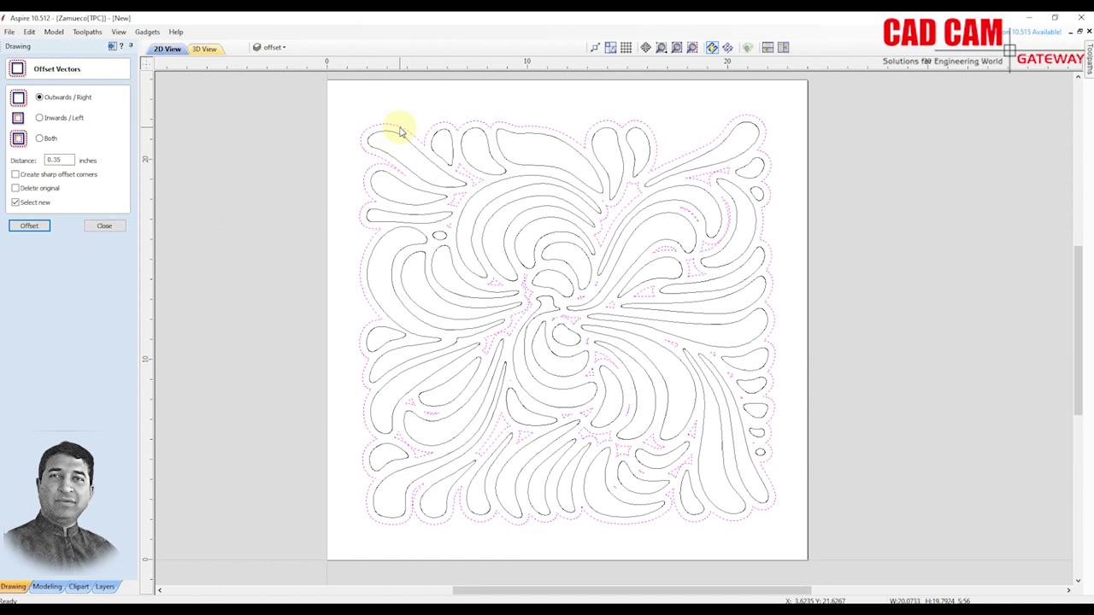
left_click(399, 130)
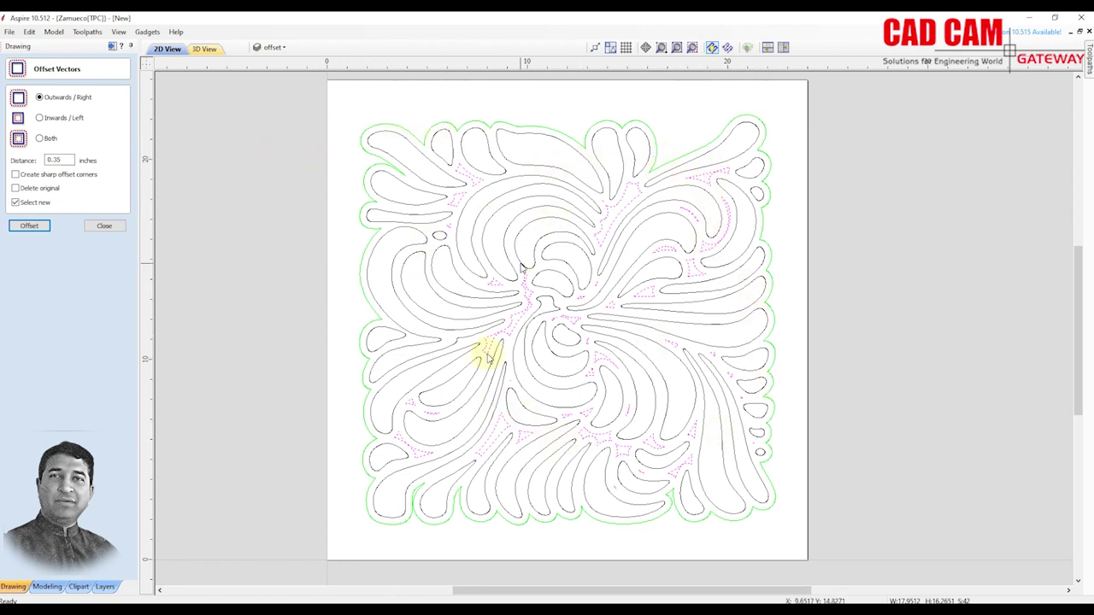
left_click(694, 456)
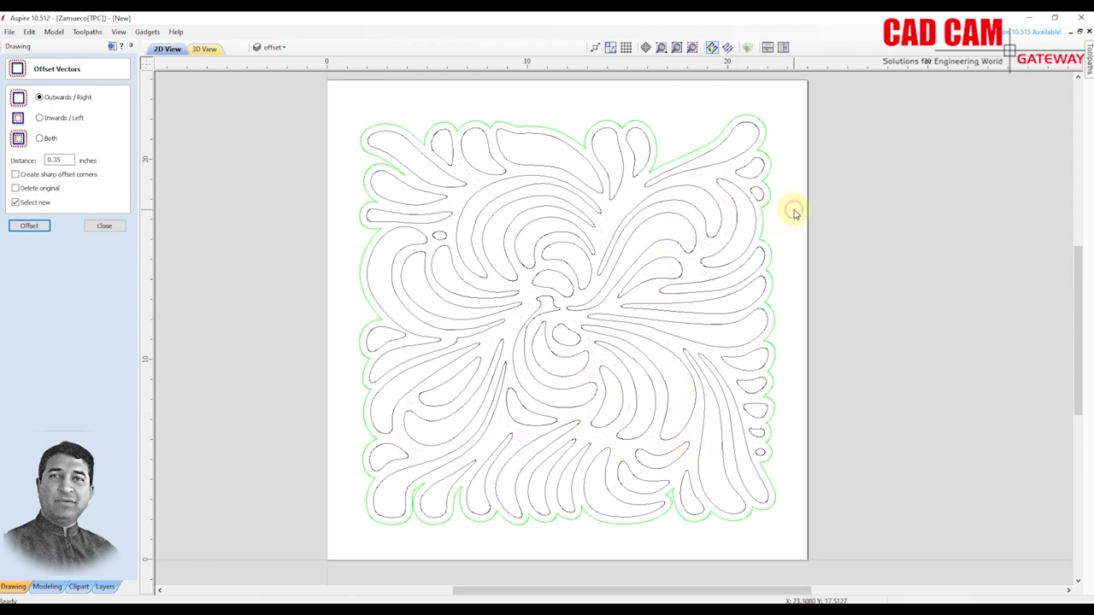
left_click(105, 226)
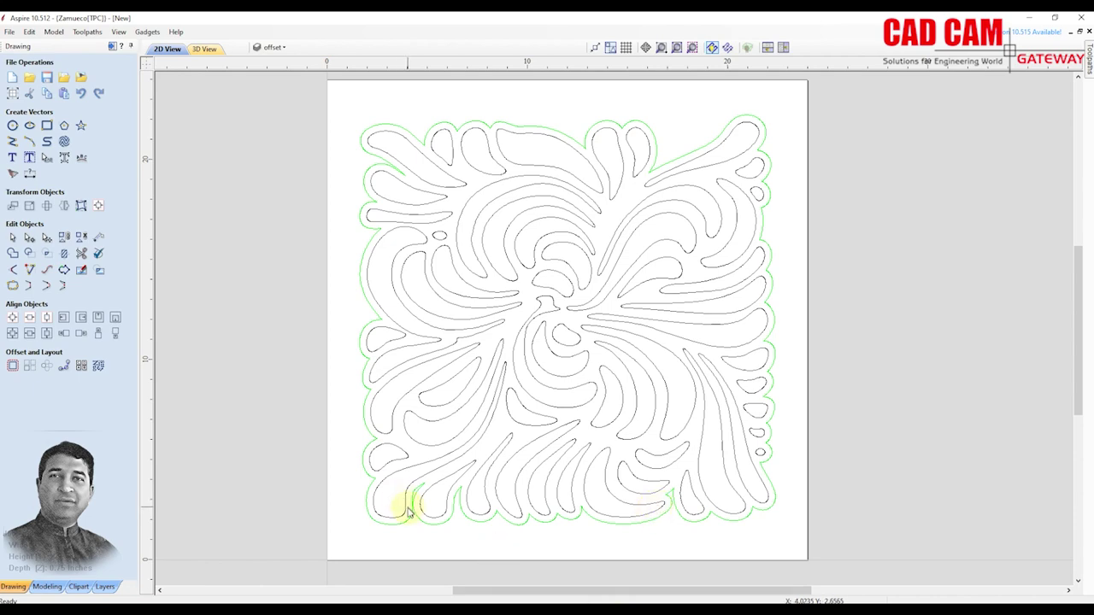
scroll(396, 517, "up", 3)
scroll(415, 518, "up", 2)
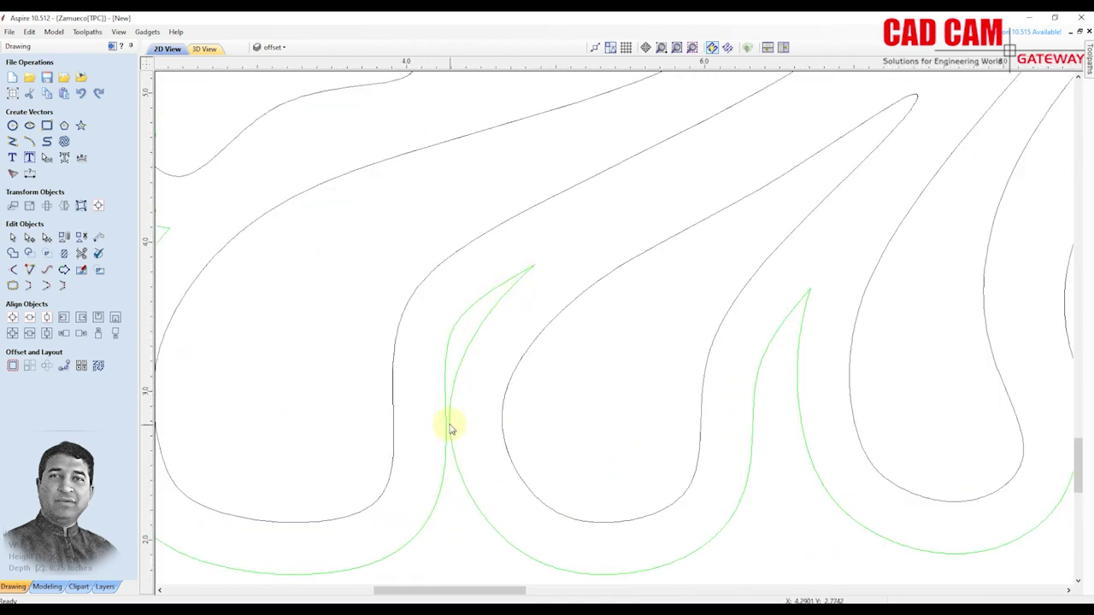
scroll(453, 375, "down", 2)
scroll(454, 369, "down", 2)
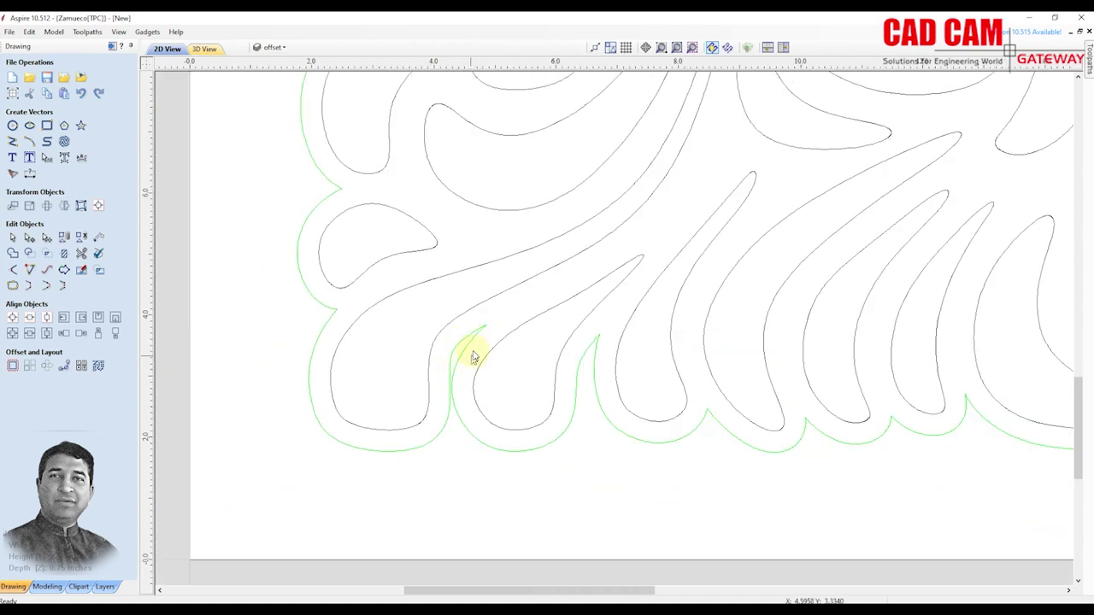
scroll(460, 408, "down", 2)
scroll(464, 412, "down", 1)
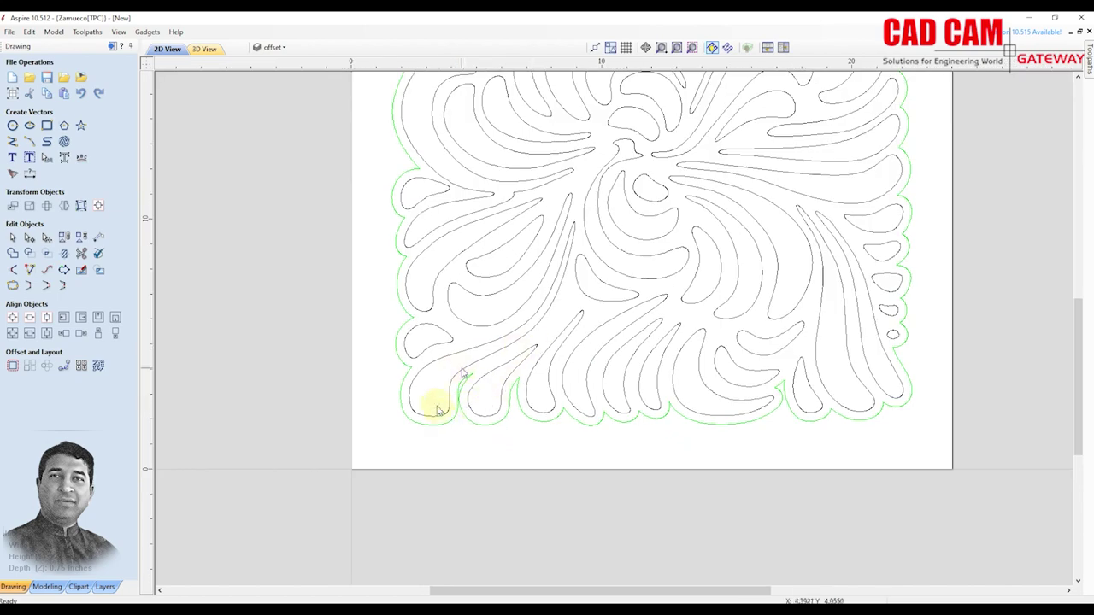
scroll(445, 408, "up", 2)
scroll(461, 401, "up", 2)
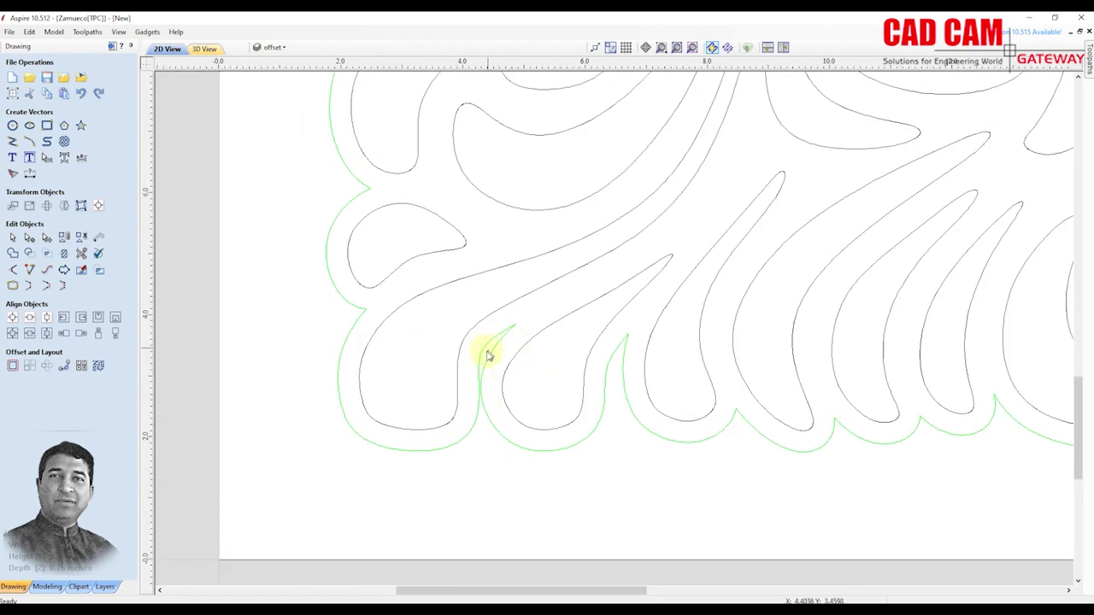
scroll(476, 410, "down", 1)
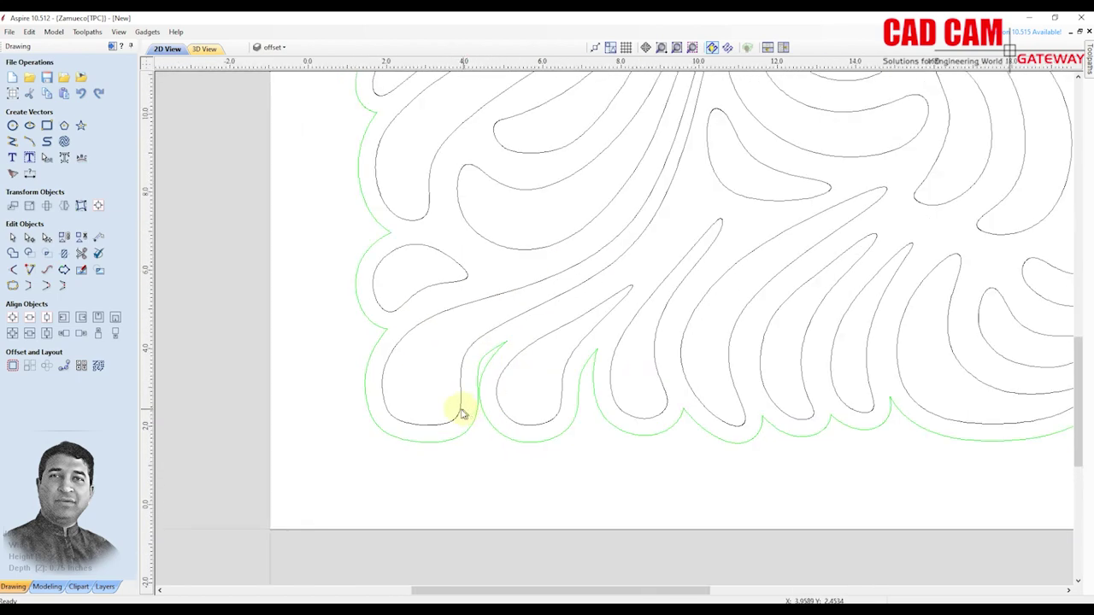
scroll(459, 408, "down", 1)
scroll(462, 411, "down", 1)
scroll(668, 259, "up", 1)
scroll(668, 259, "up", 1)
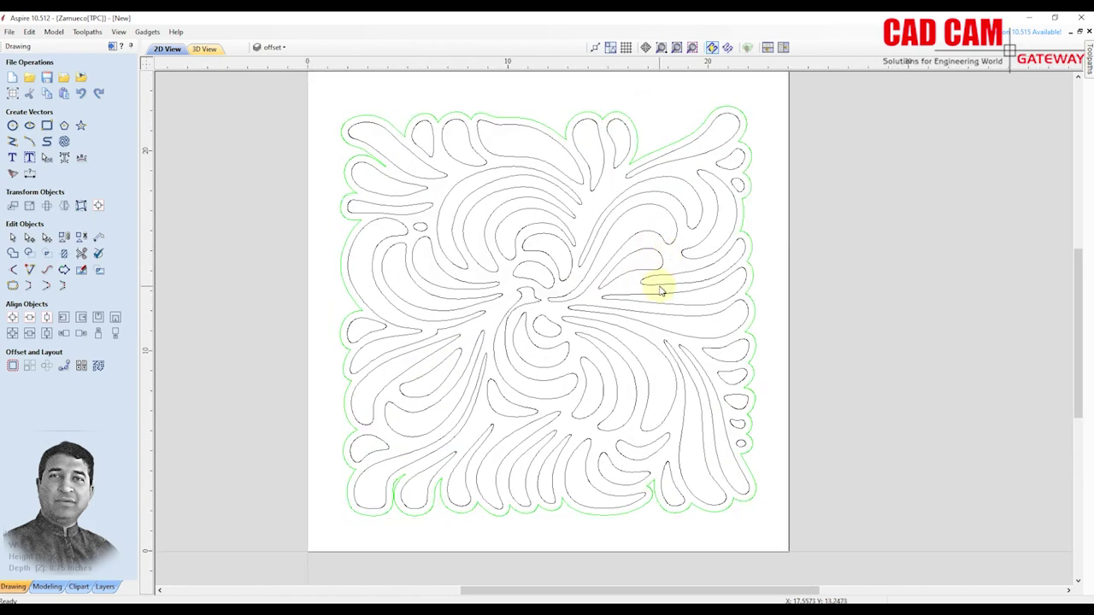
scroll(735, 277, "up", 4)
scroll(675, 280, "up", 1)
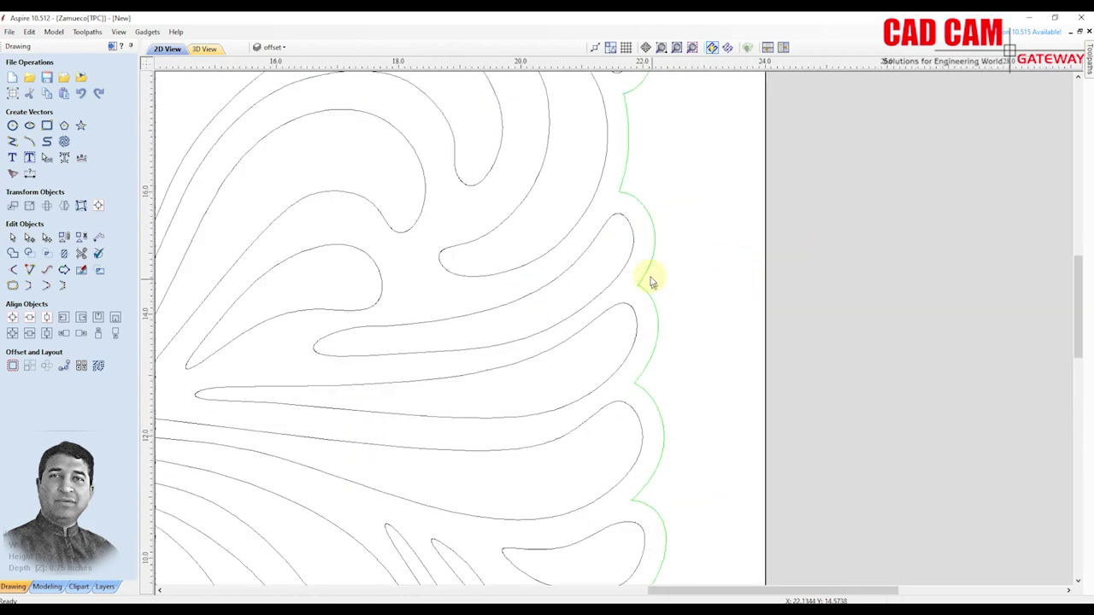
scroll(654, 283, "down", 2)
scroll(684, 286, "down", 5)
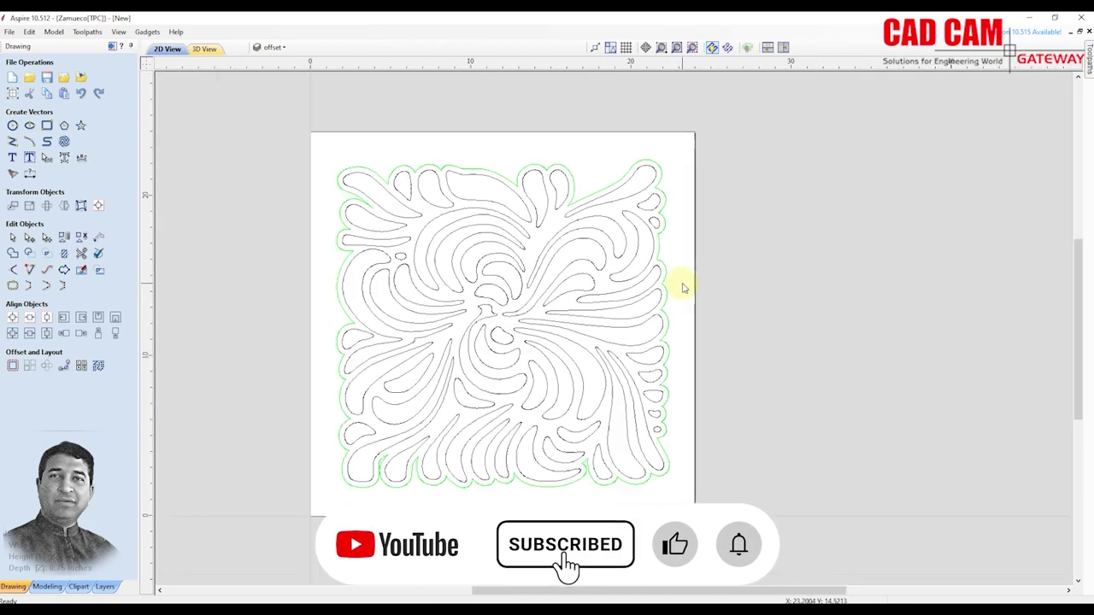
scroll(632, 279, "up", 1)
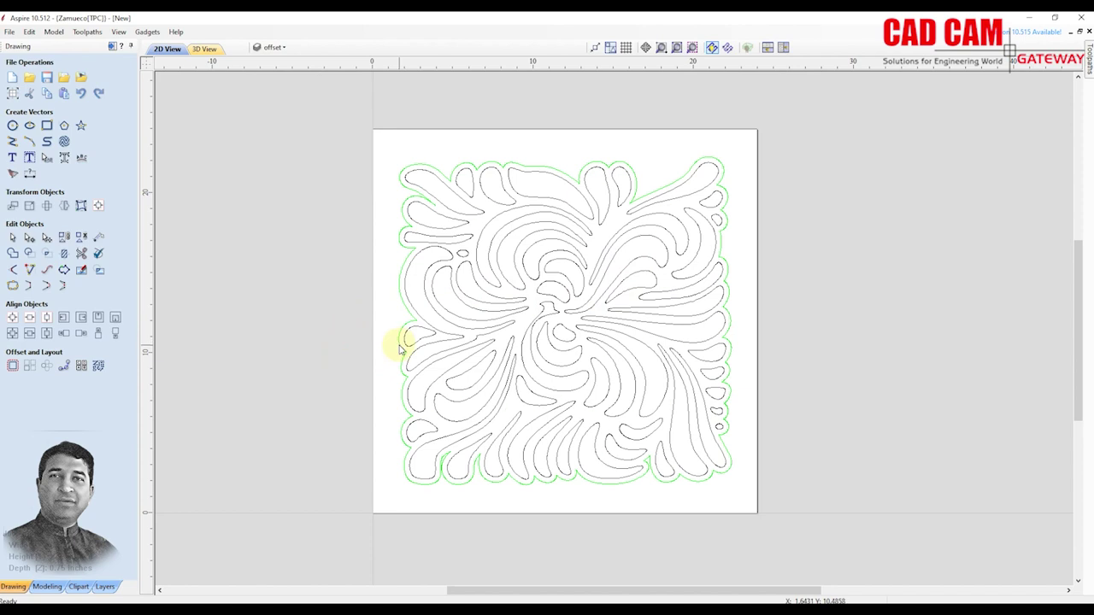
Offset the selected leaf pattern 1 inch outwards.
left_click(419, 362)
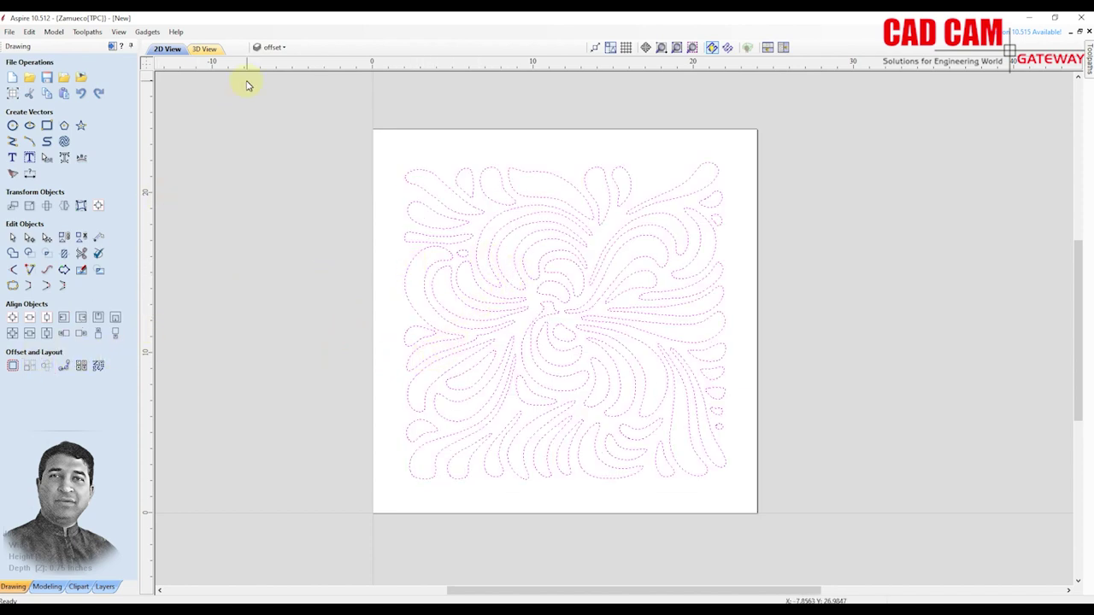
left_click(13, 366)
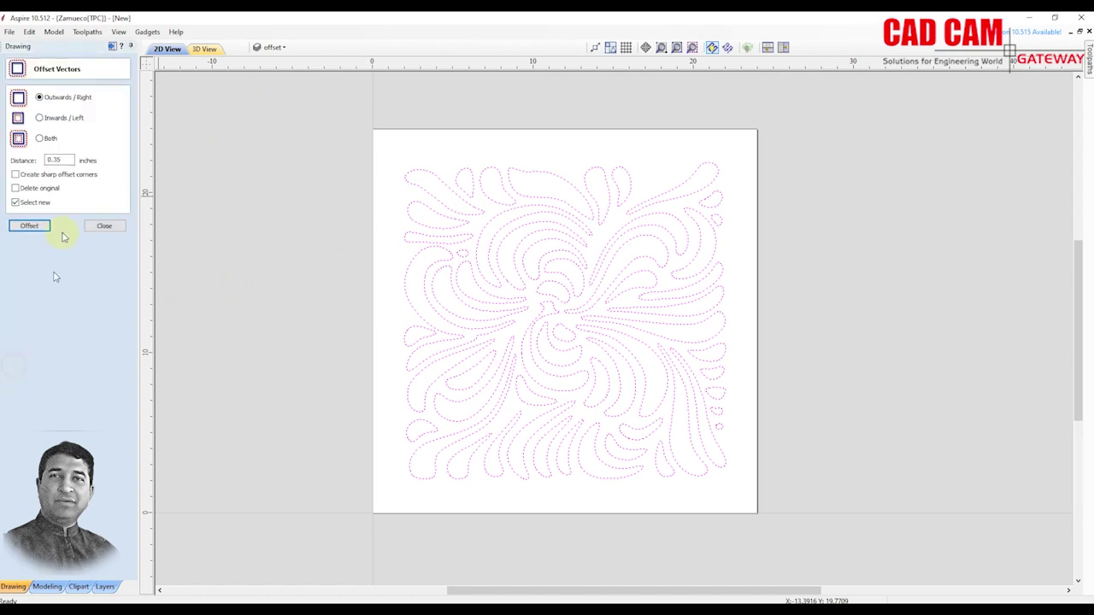
left_click_drag(67, 158, 24, 160)
type("1")
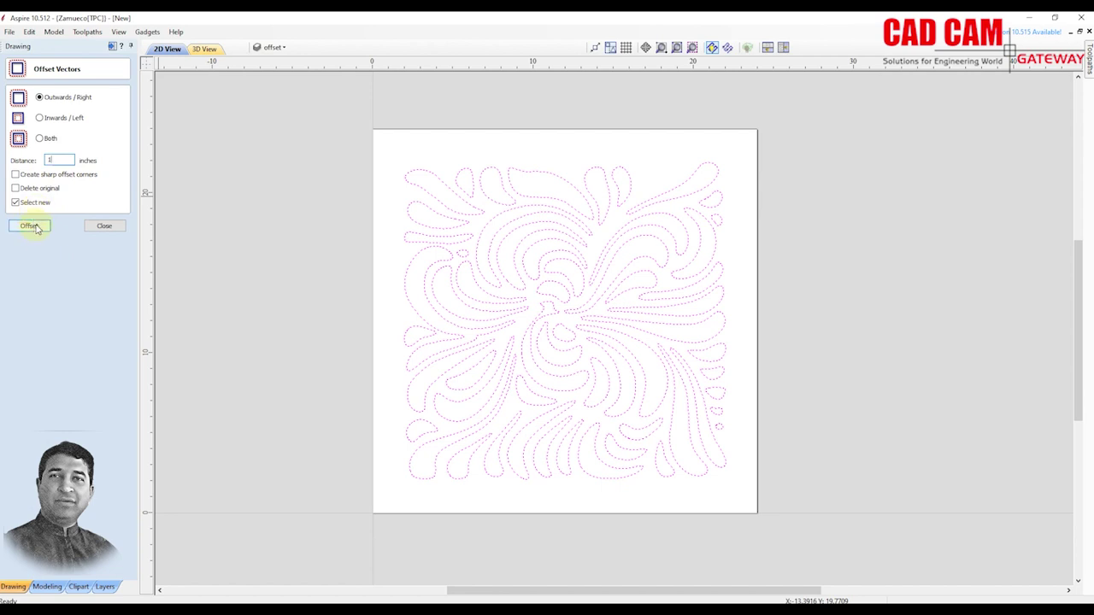
left_click(37, 229)
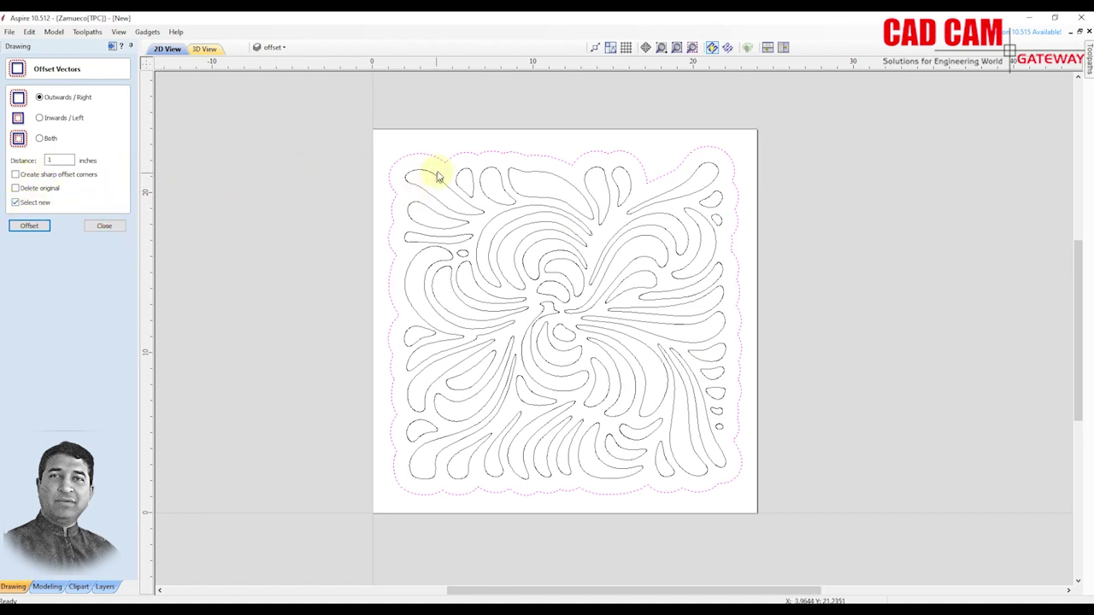
Offset the 1-inch boundary 0.65 inches Inwards/Left, then clear the selection.
left_click(67, 160)
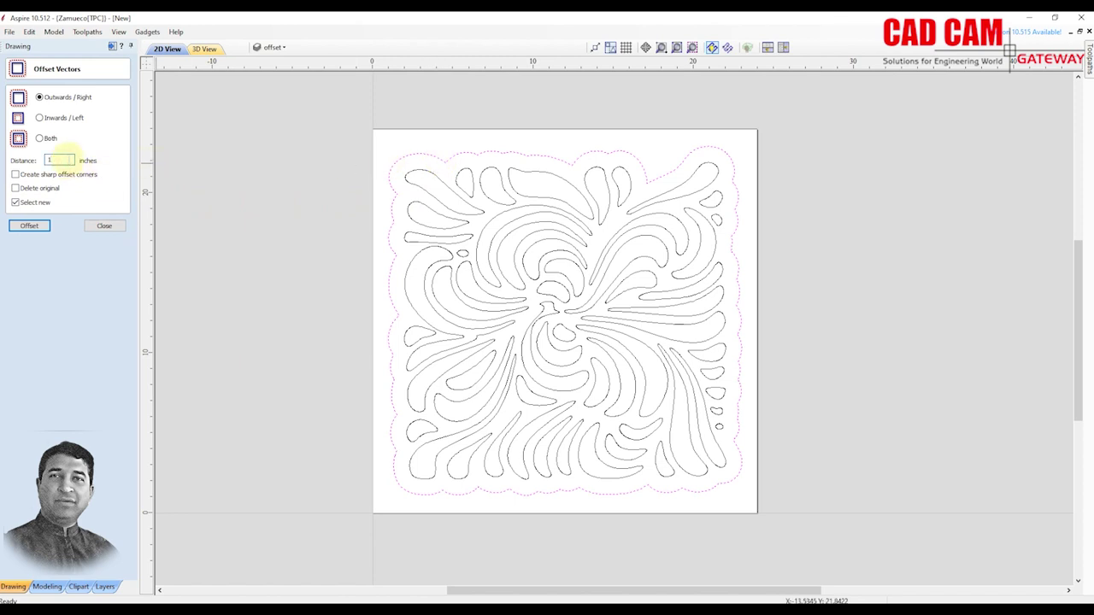
type("1")
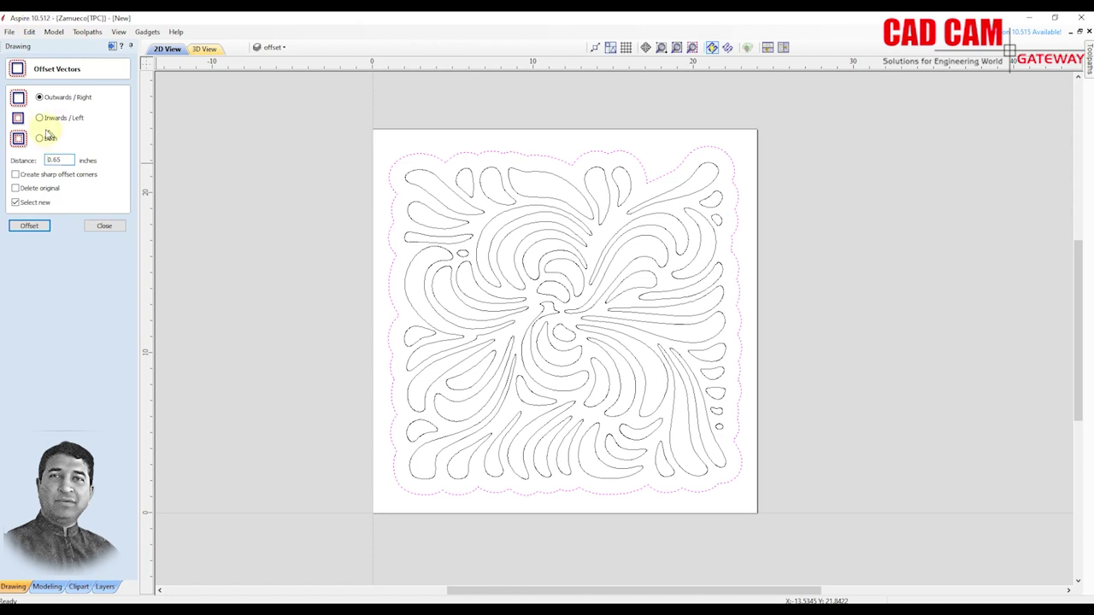
left_click(40, 119)
left_click(30, 227)
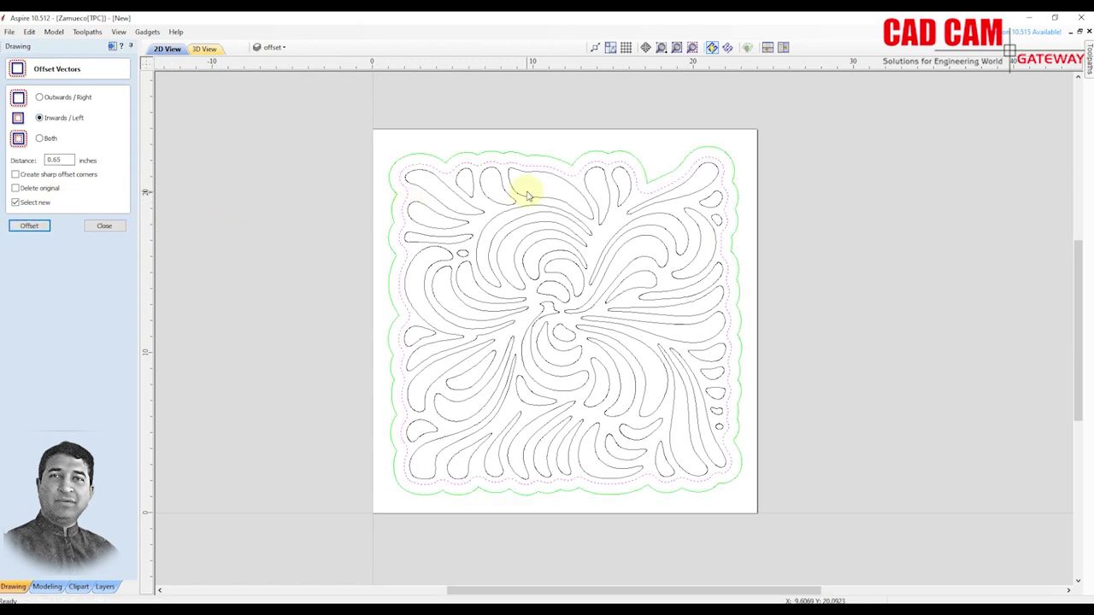
left_click(769, 186)
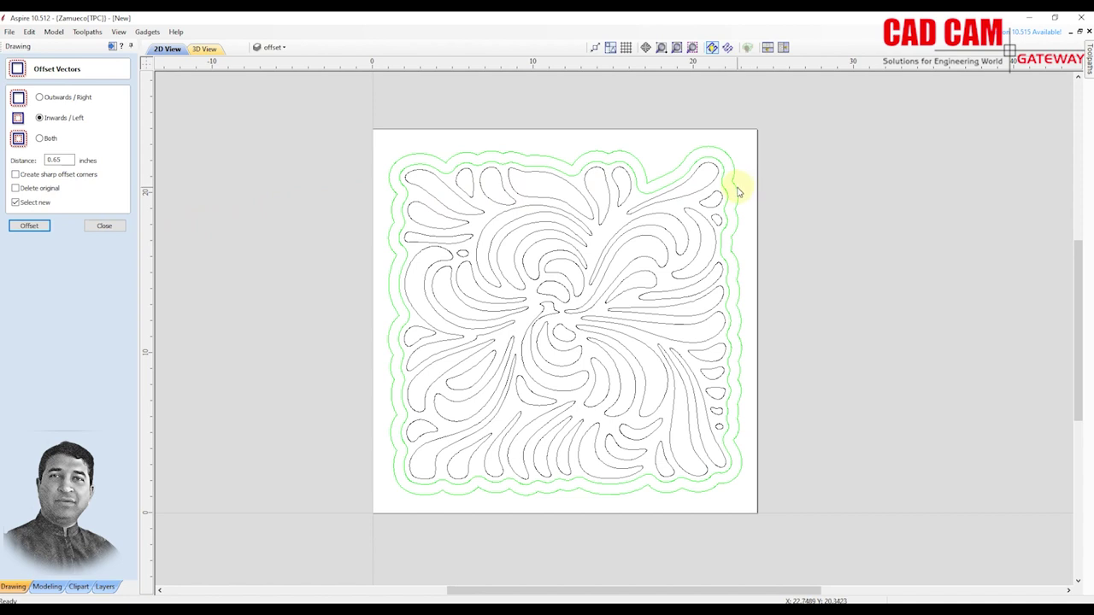
Delete the outer 1-inch outline and close the Offset Vectors form.
left_click(739, 328)
key("Delete")
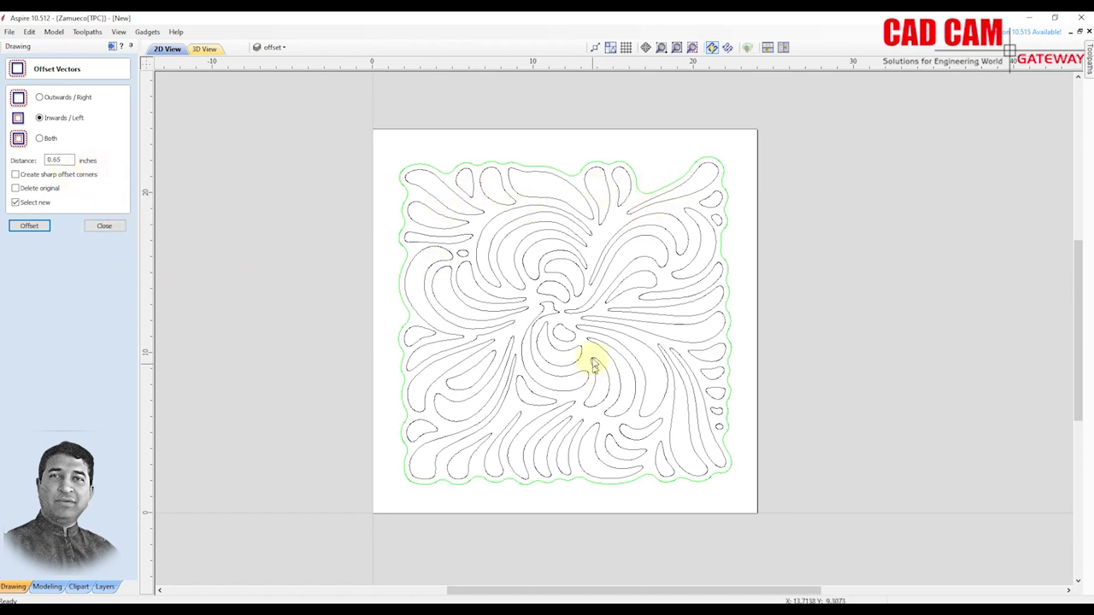
scroll(590, 359, "up", 1)
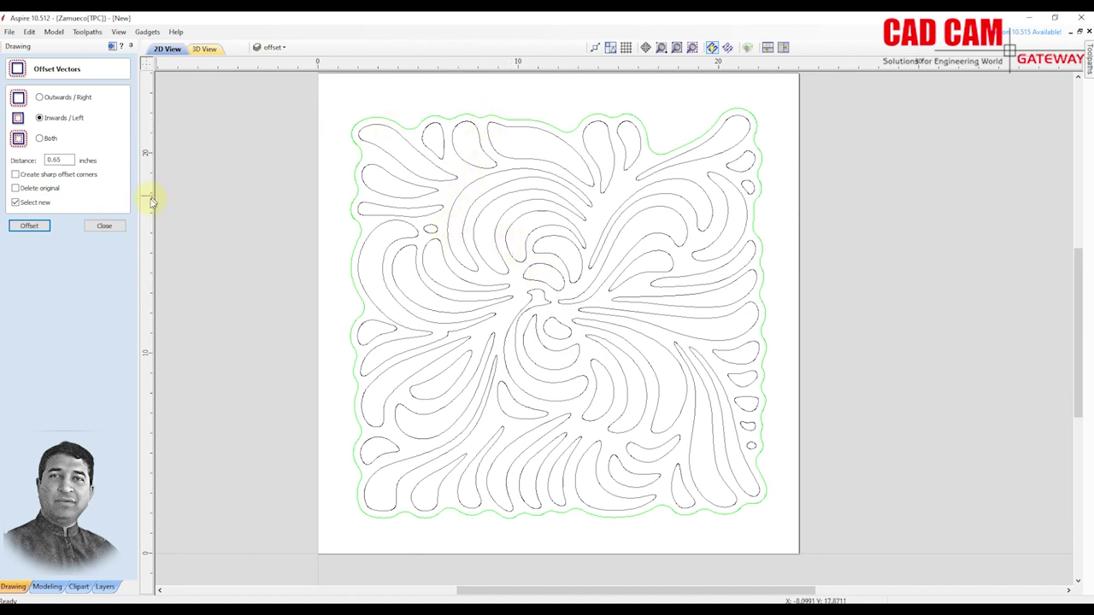
left_click(114, 225)
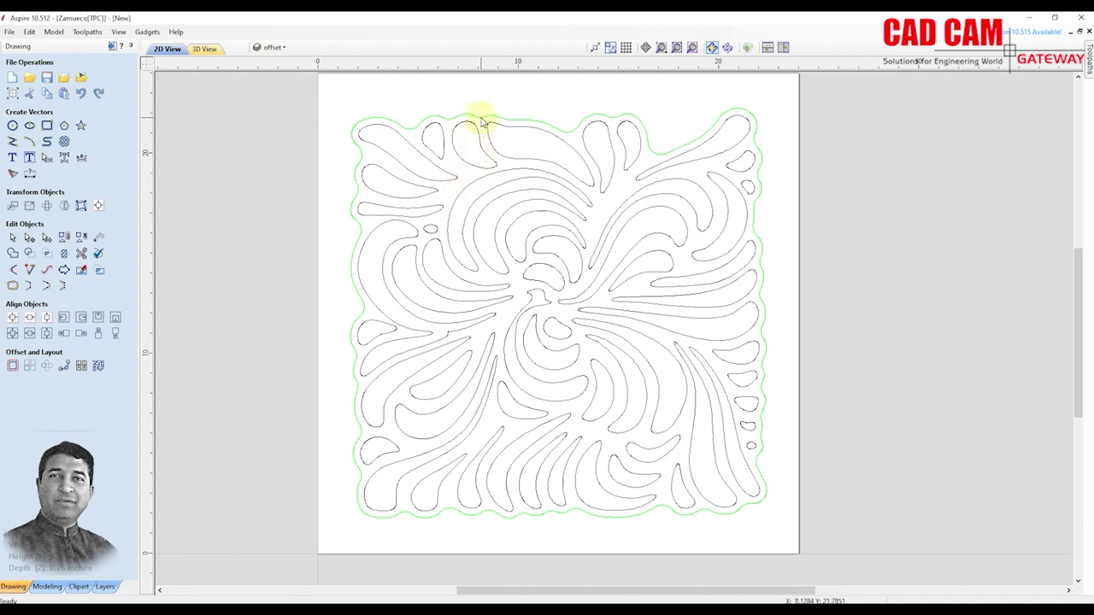
left_click(481, 116)
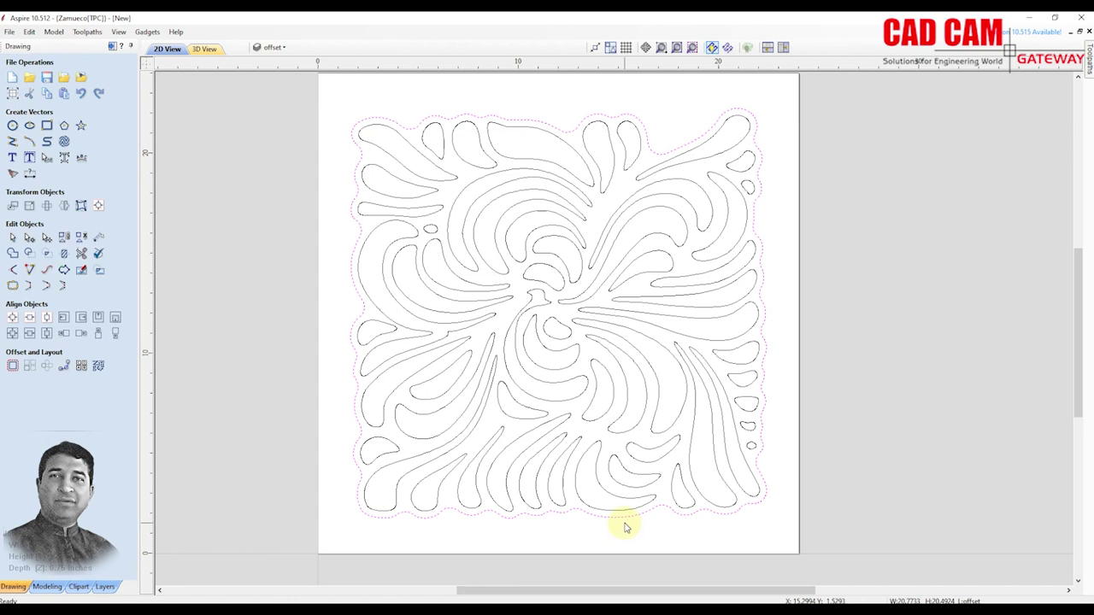
key("n")
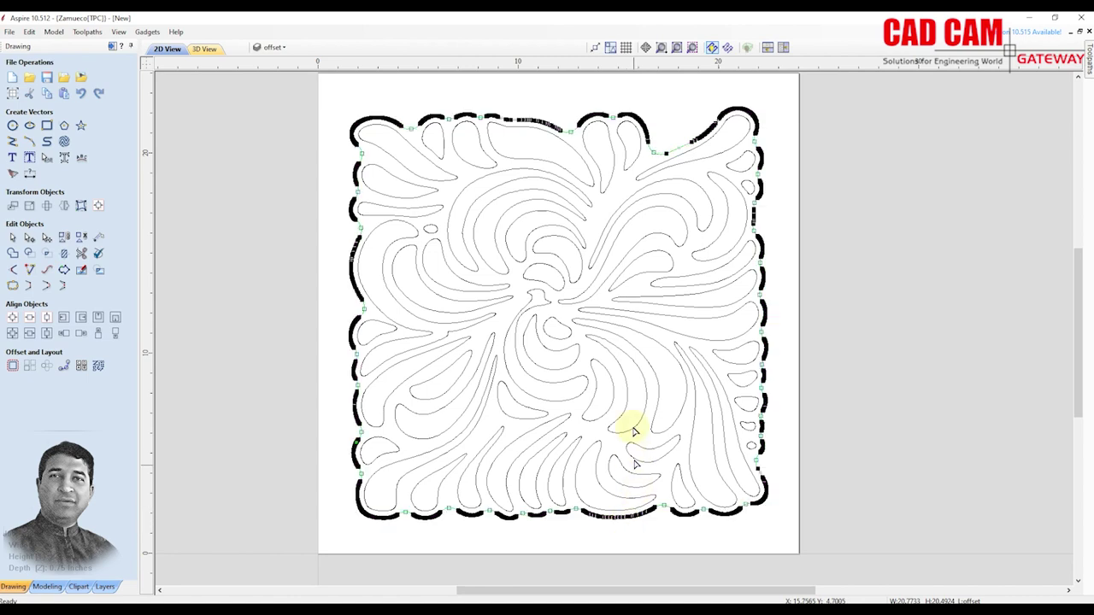
scroll(712, 126, "up", 3)
scroll(757, 102, "up", 3)
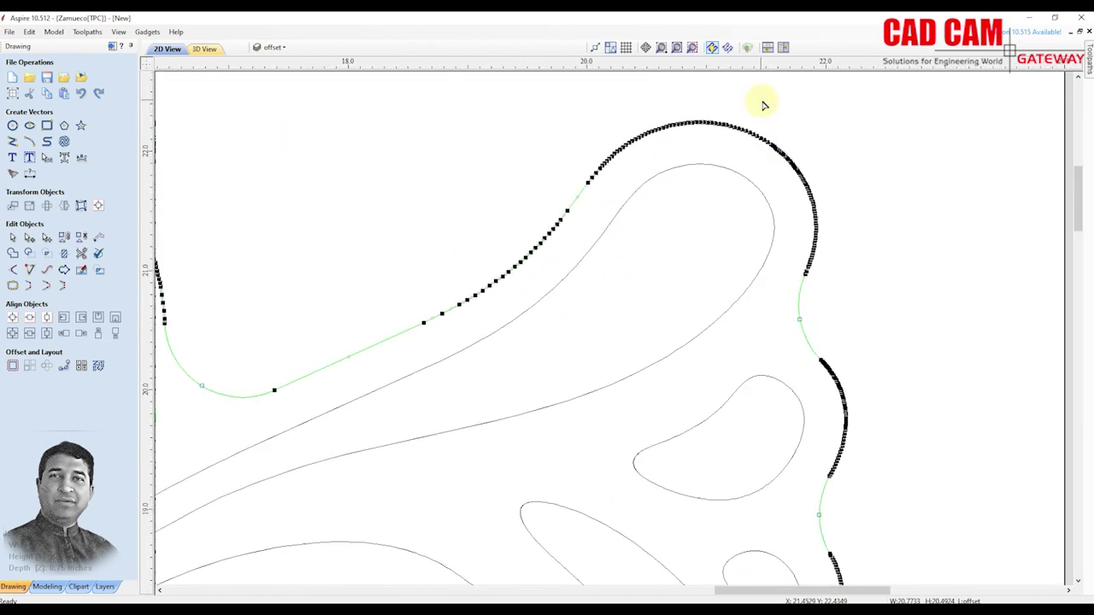
scroll(764, 102, "up", 2)
scroll(715, 61, "up", 2)
scroll(716, 137, "up", 1)
scroll(716, 136, "down", 2)
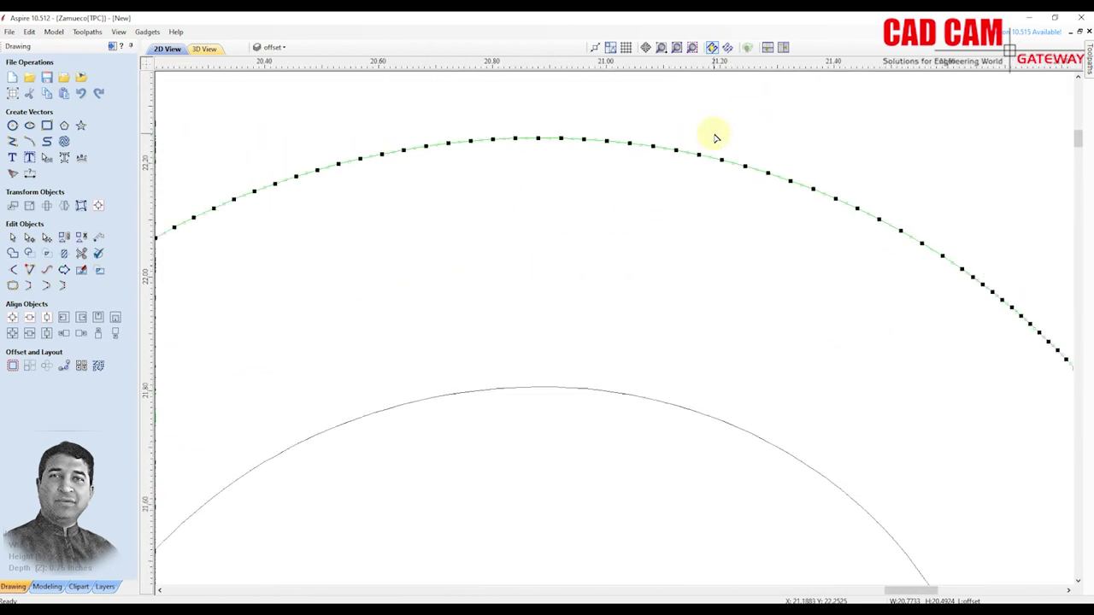
scroll(716, 137, "down", 3)
scroll(722, 135, "down", 3)
scroll(726, 128, "down", 2)
scroll(722, 132, "down", 2)
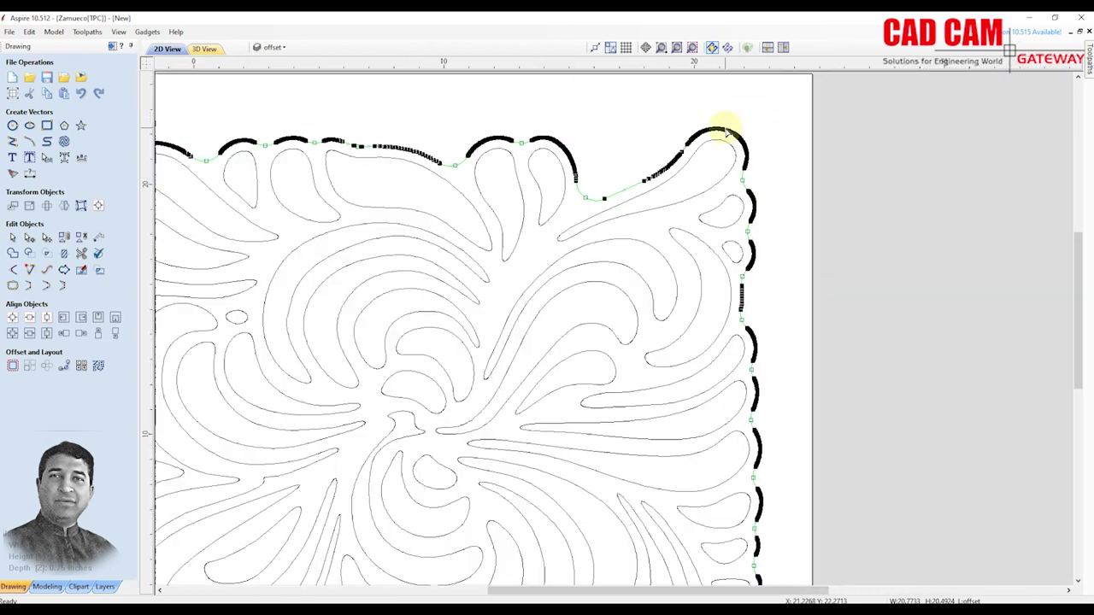
scroll(718, 137, "down", 2)
scroll(713, 132, "down", 1)
scroll(711, 130, "up", 2)
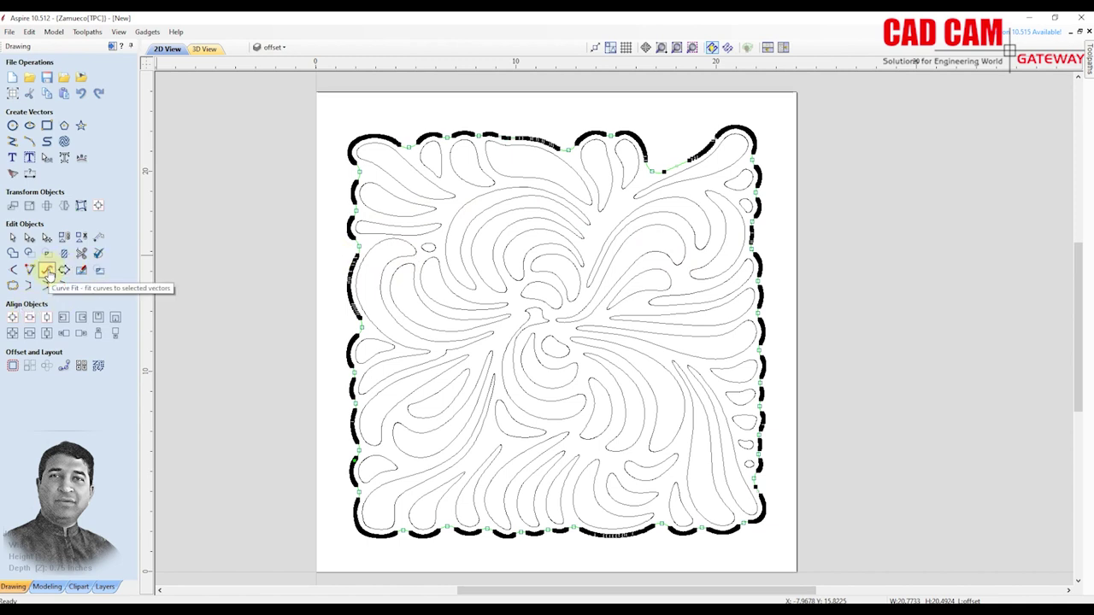
Set Curve Fit to Bezier Curves at 0.01 inch tolerance and preview it.
left_click(47, 272)
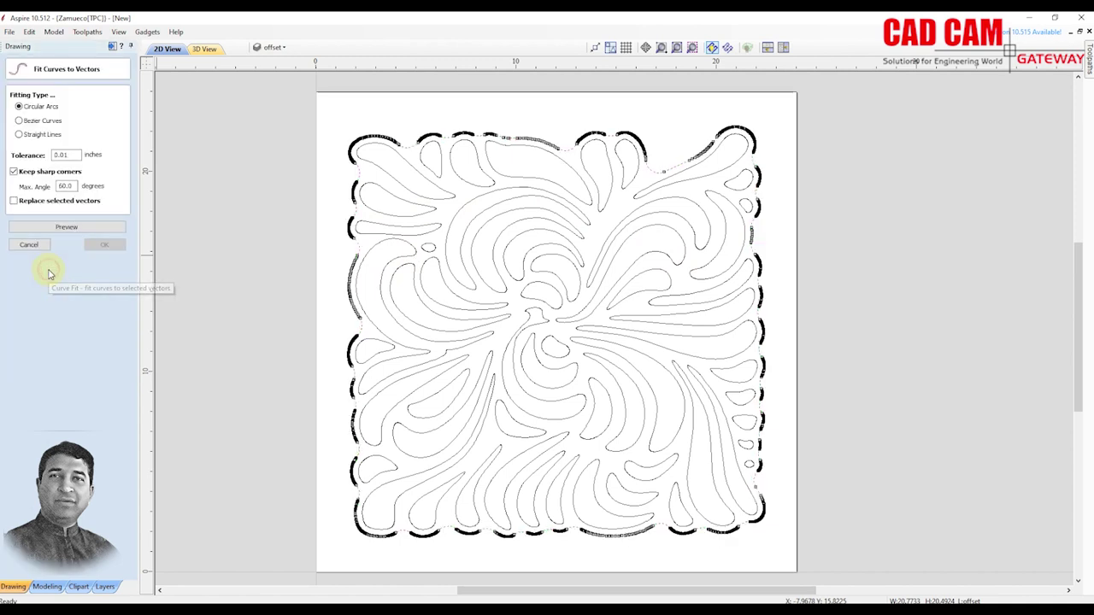
double_click(61, 155)
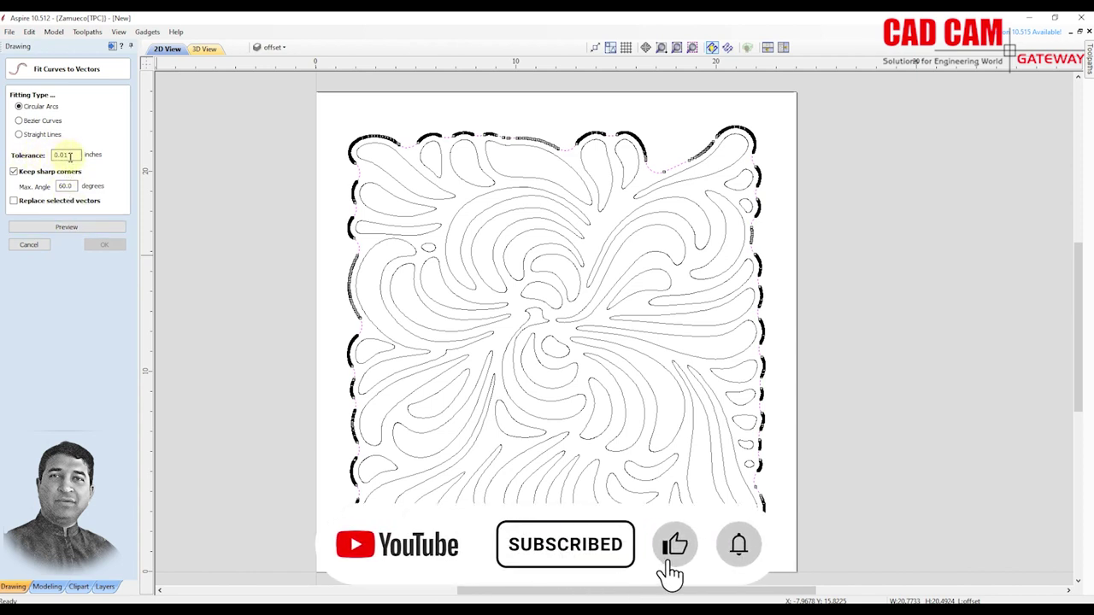
left_click(19, 121)
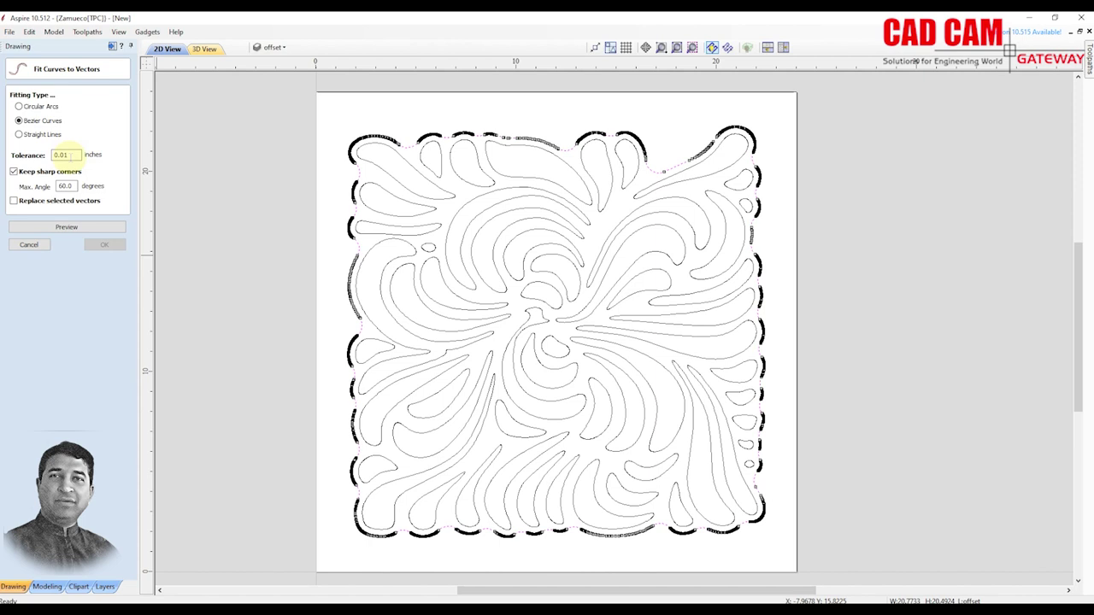
left_click(67, 227)
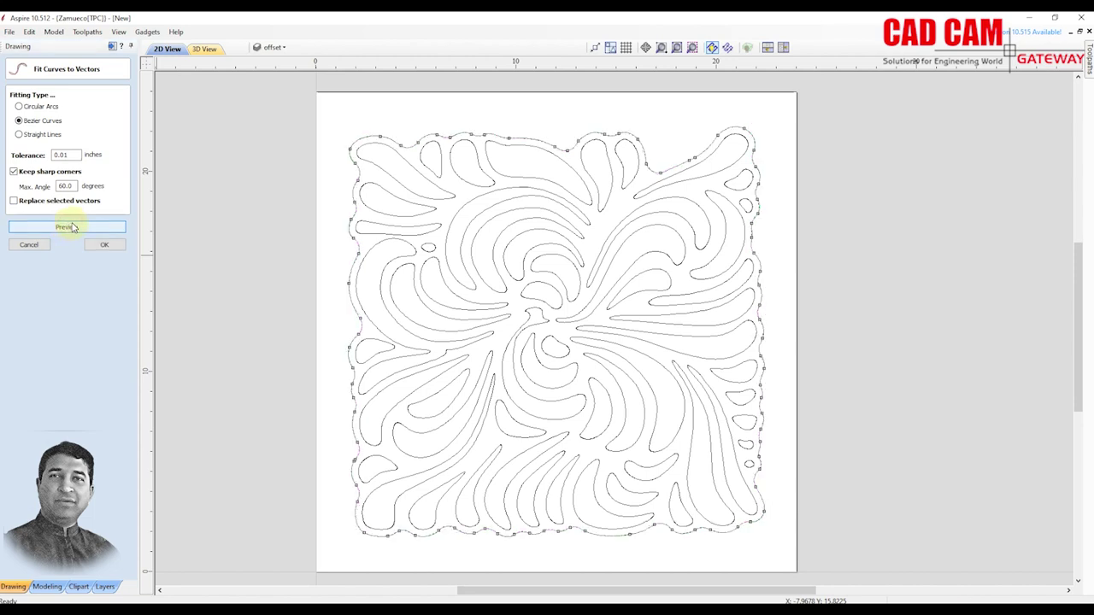
Zoom in and out to inspect the previewed Bezier fit, then accept it.
scroll(635, 122, "up", 3)
scroll(641, 115, "up", 3)
scroll(635, 169, "up", 2)
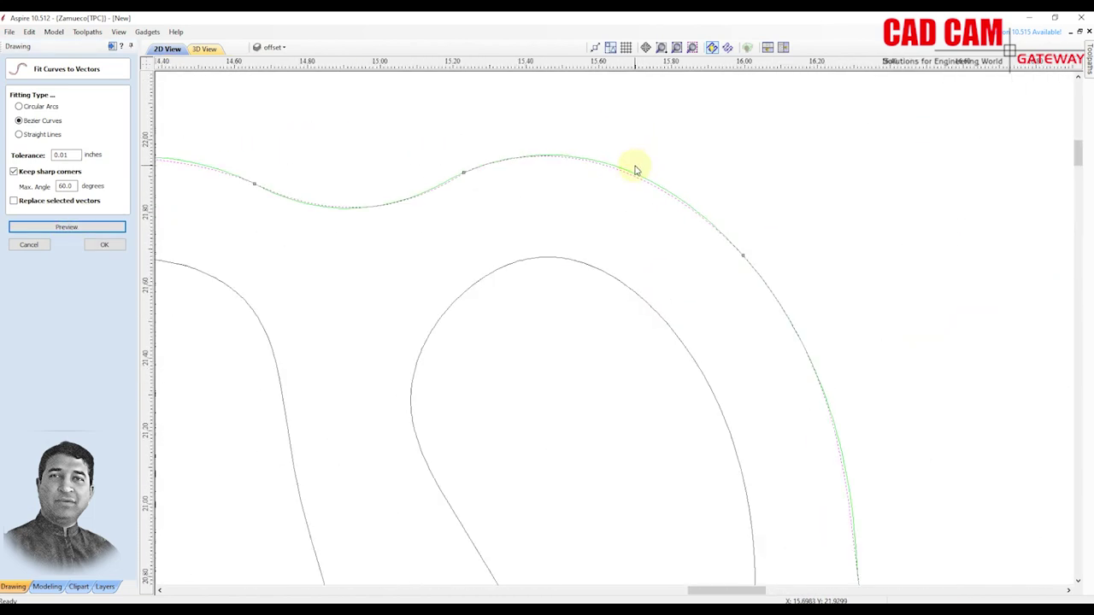
scroll(635, 169, "up", 2)
scroll(619, 182, "down", 1)
scroll(624, 182, "down", 2)
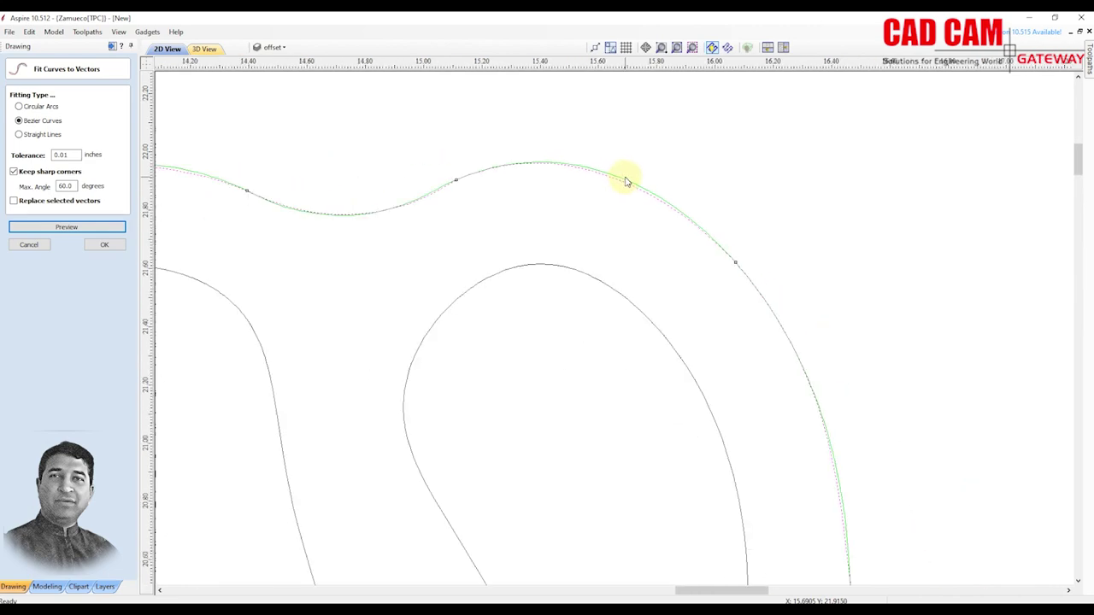
scroll(634, 196, "down", 2)
scroll(615, 198, "down", 2)
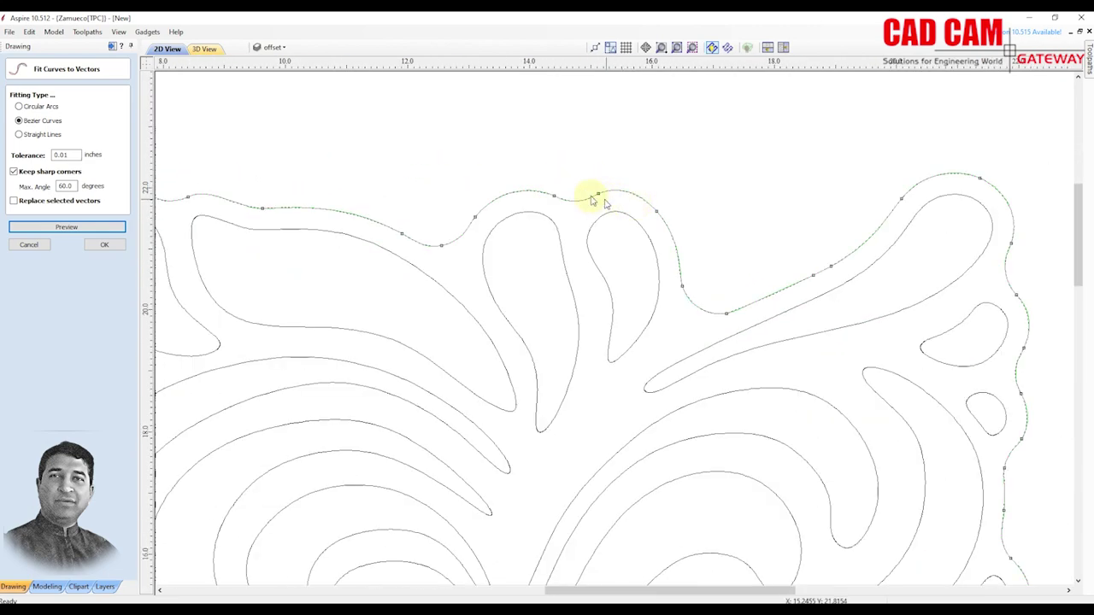
scroll(461, 229, "down", 2)
scroll(359, 205, "up", 3)
scroll(319, 191, "up", 3)
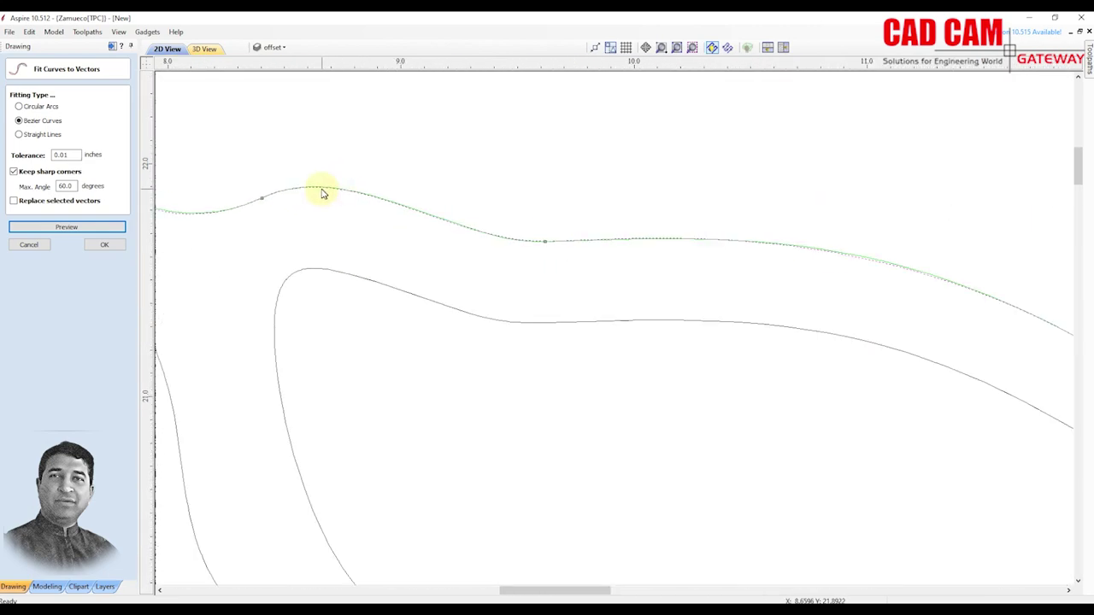
scroll(310, 195, "up", 2)
scroll(310, 194, "down", 1)
scroll(390, 192, "down", 1)
scroll(359, 196, "down", 1)
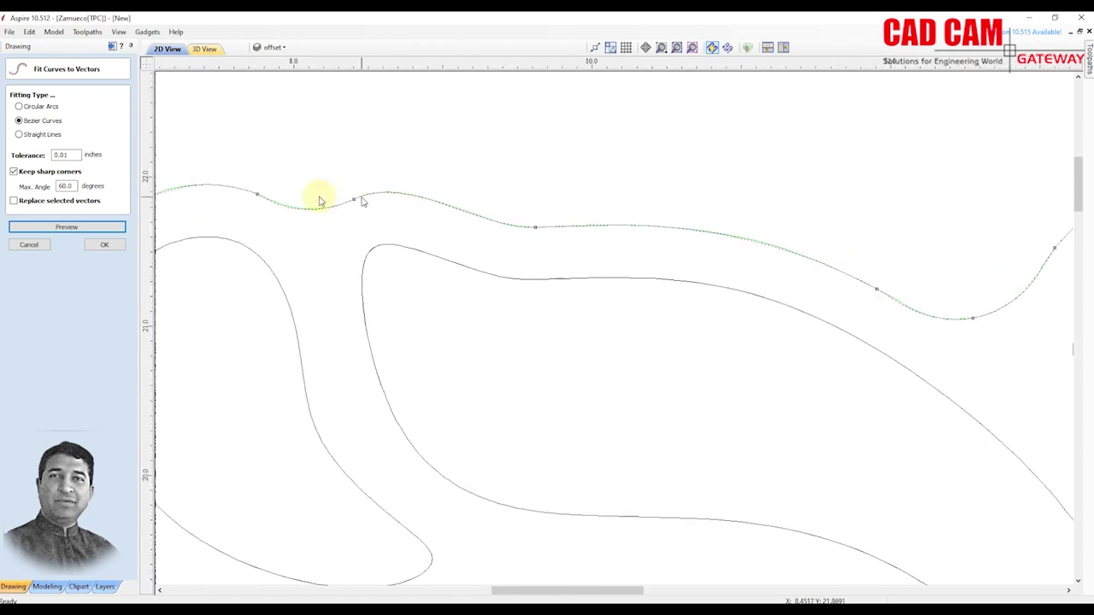
left_click(102, 244)
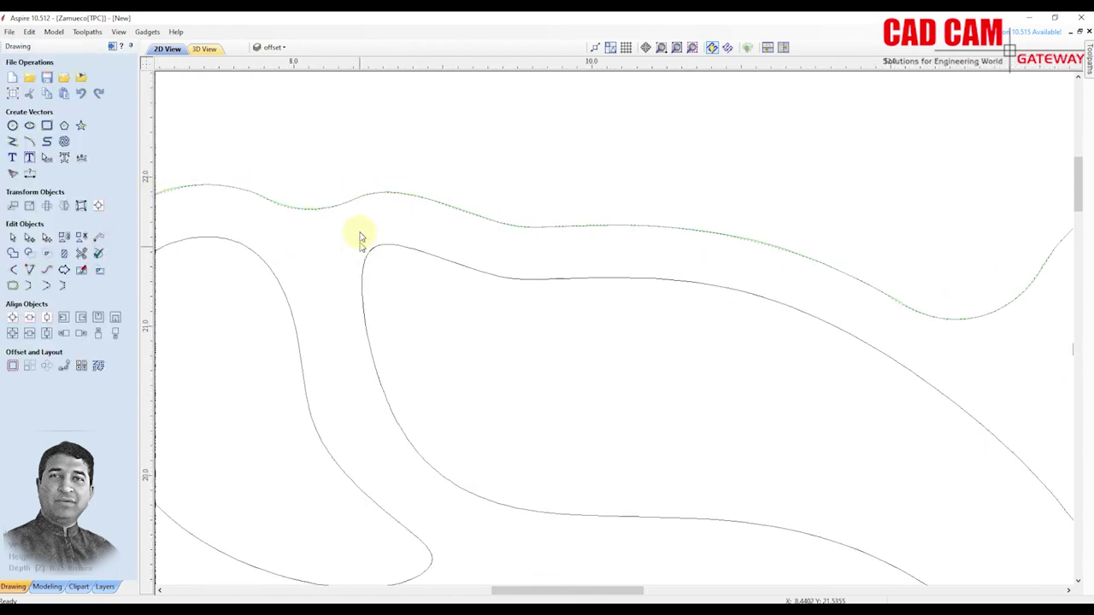
scroll(346, 222, "down", 2)
scroll(336, 207, "up", 2)
scroll(334, 205, "up", 2)
scroll(290, 215, "up", 1)
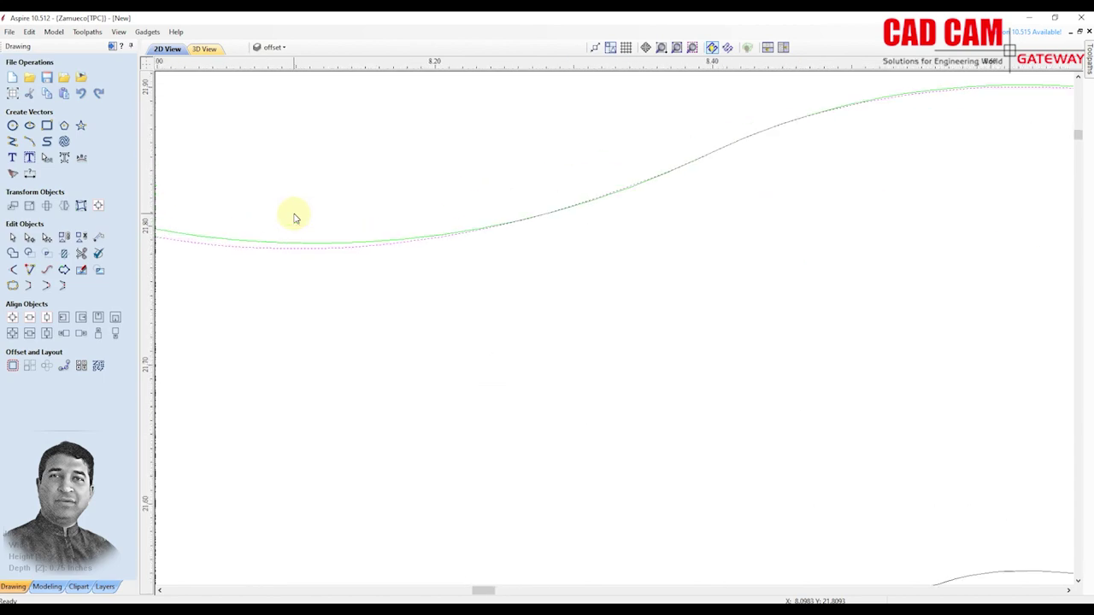
scroll(327, 221, "down", 1)
scroll(329, 219, "down", 2)
scroll(427, 212, "down", 2)
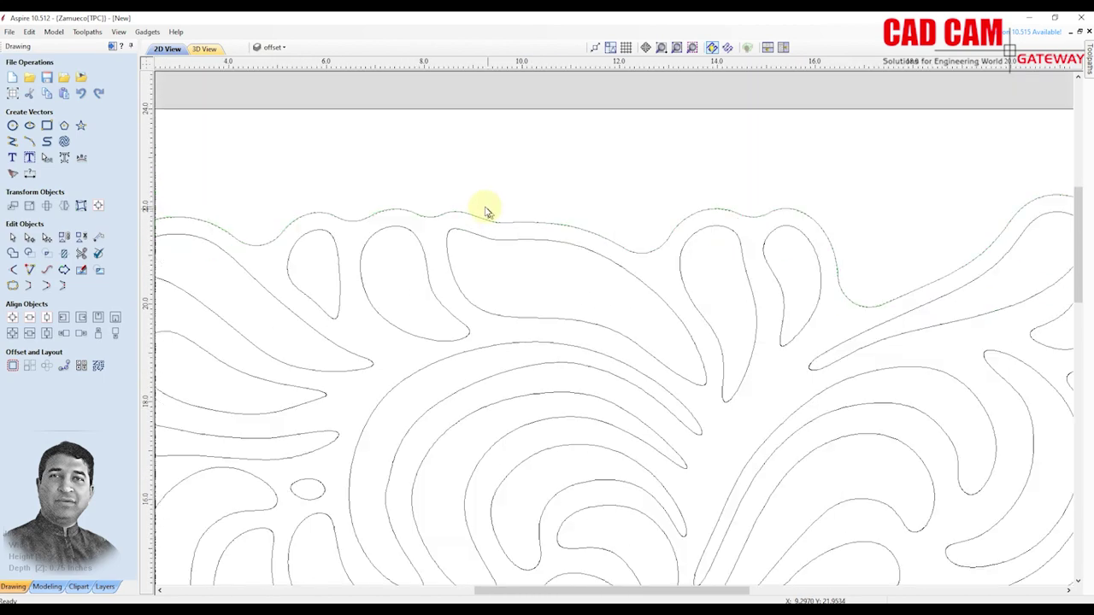
scroll(504, 205, "down", 3)
left_click(659, 400)
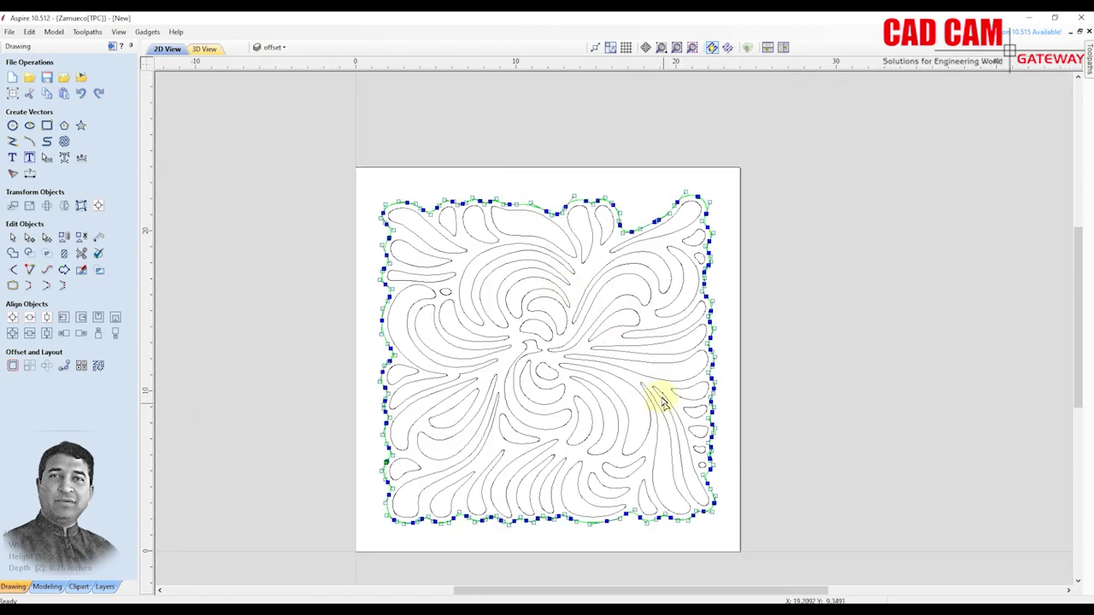
scroll(530, 211, "up", 3)
scroll(533, 208, "up", 2)
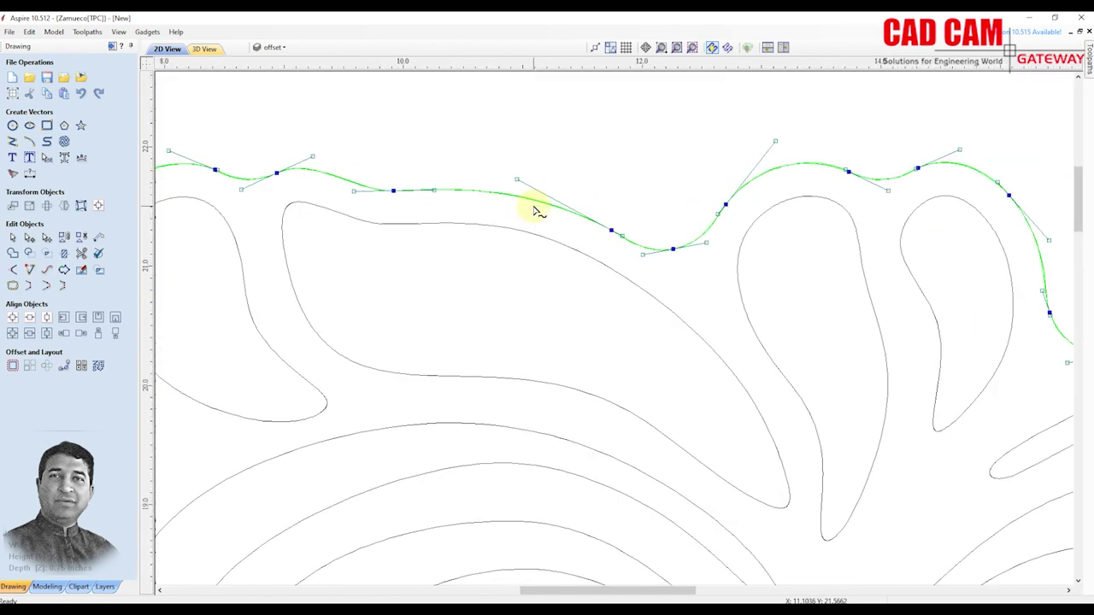
scroll(521, 205, "up", 1)
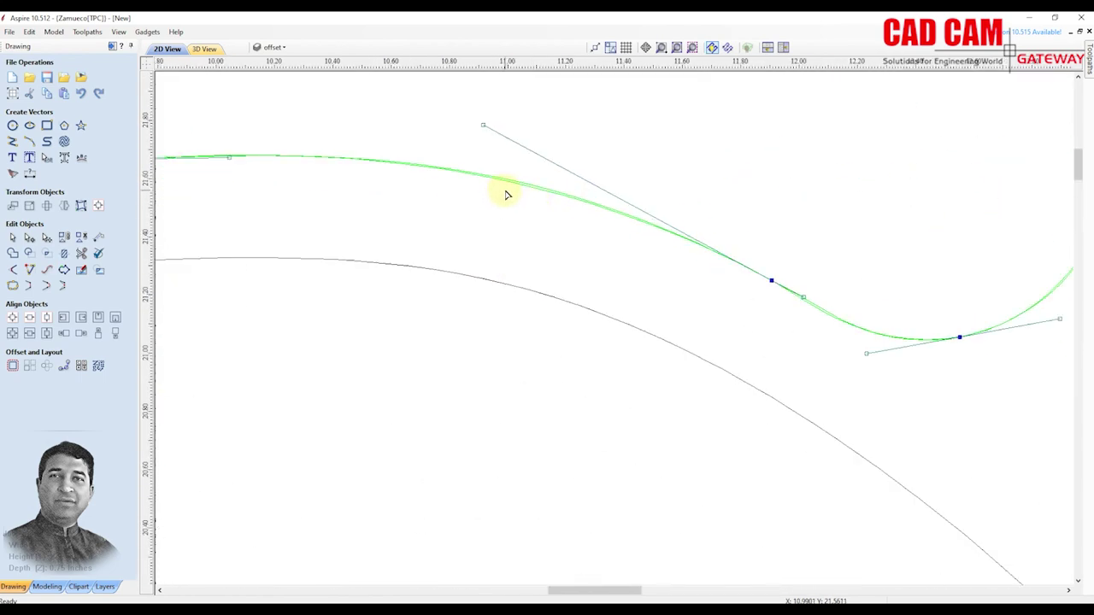
scroll(505, 195, "down", 2)
scroll(506, 195, "down", 1)
scroll(506, 195, "down", 2)
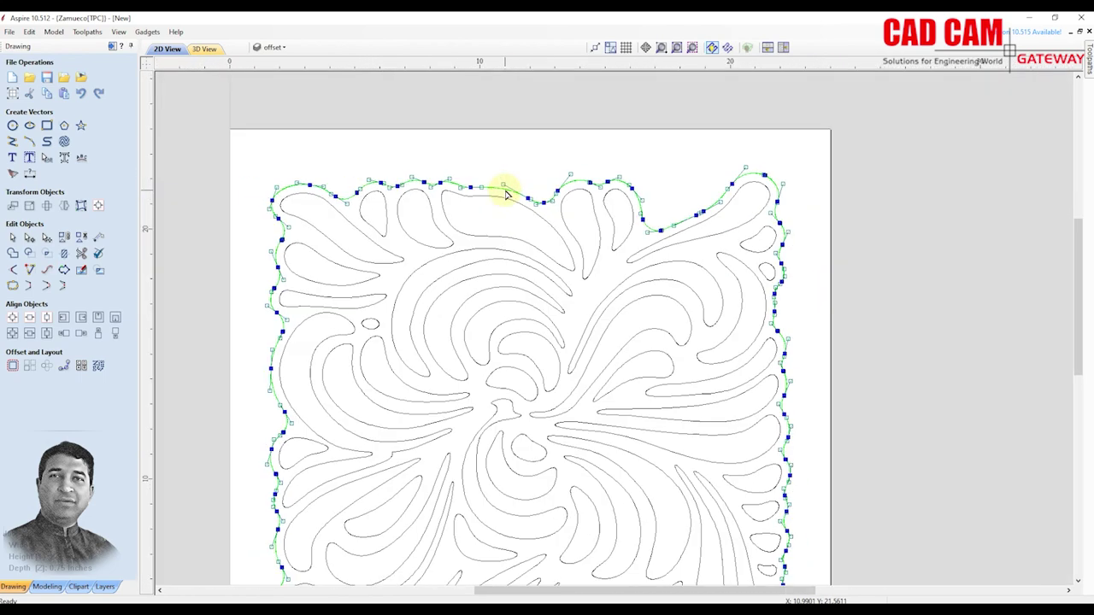
scroll(506, 195, "down", 1)
scroll(581, 295, "up", 1)
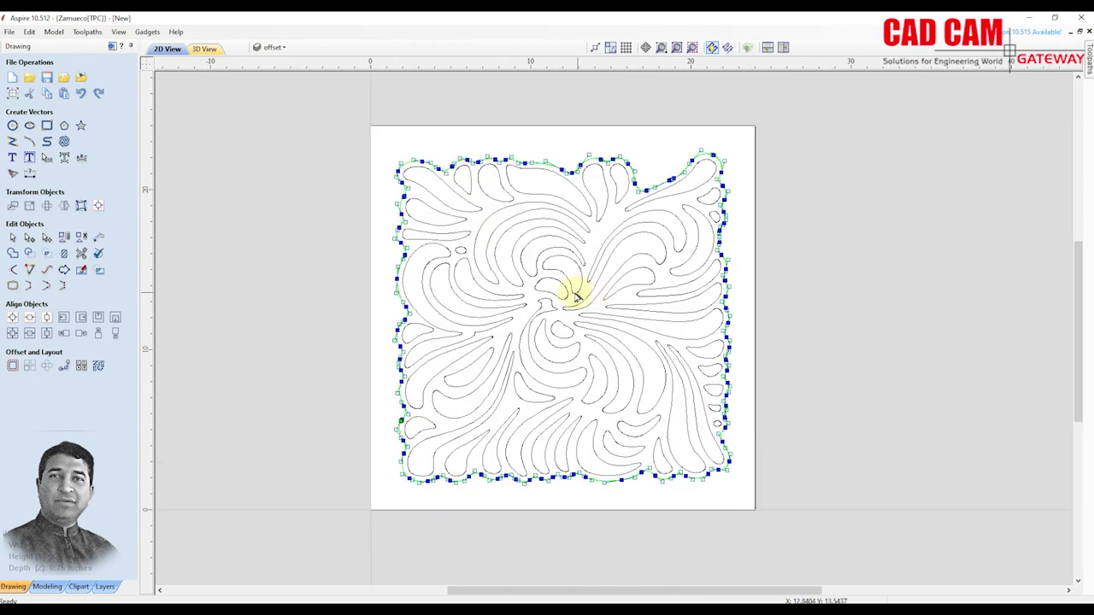
left_click(243, 149)
left_click(445, 161)
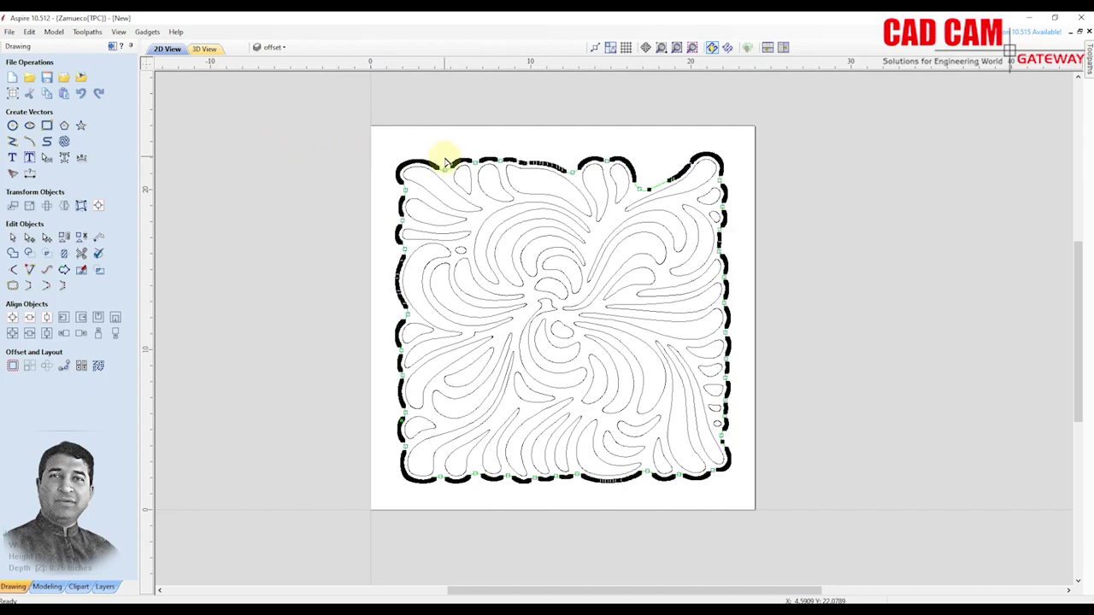
scroll(527, 161, "up", 3)
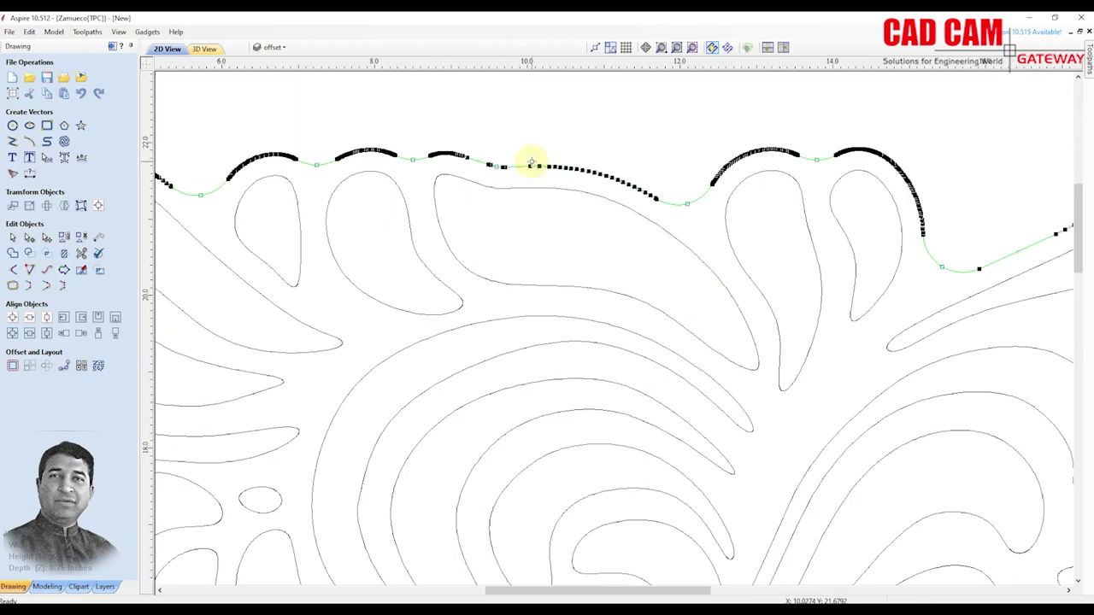
scroll(527, 161, "up", 2)
scroll(529, 162, "up", 2)
scroll(527, 161, "down", 2)
scroll(525, 161, "down", 2)
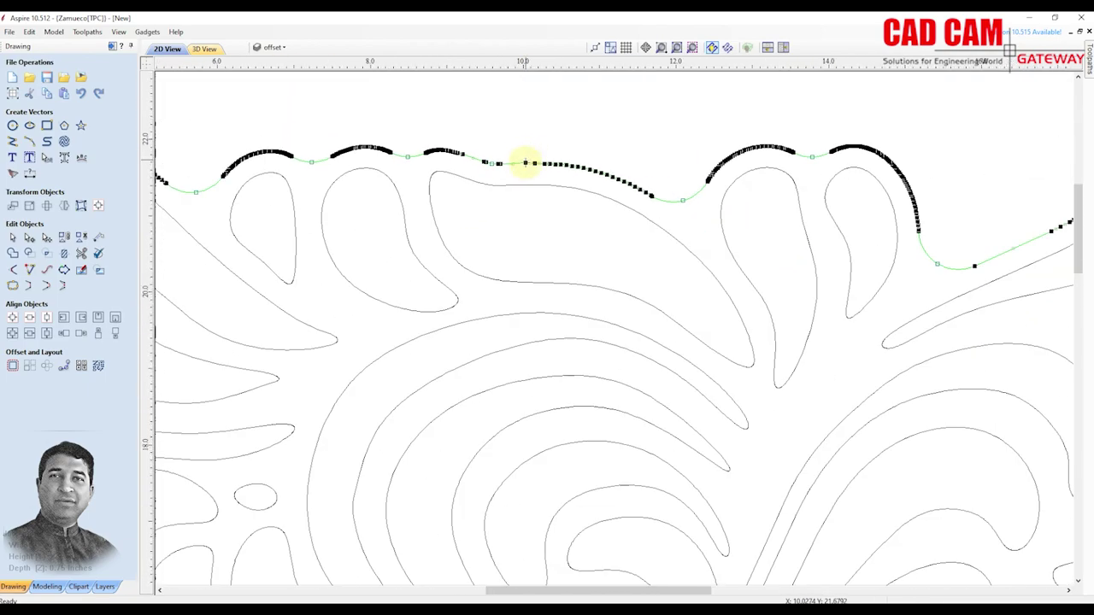
scroll(524, 163, "down", 2)
scroll(518, 200, "down", 2)
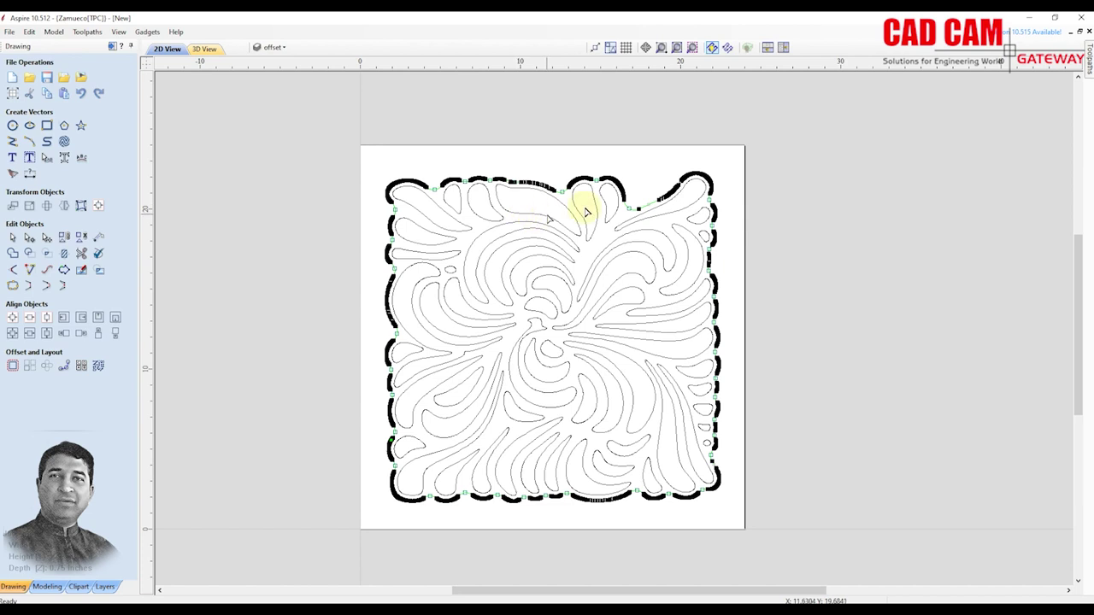
Box-select the whole swirl design, including its Bezier-fitted outer border.
left_click(734, 219)
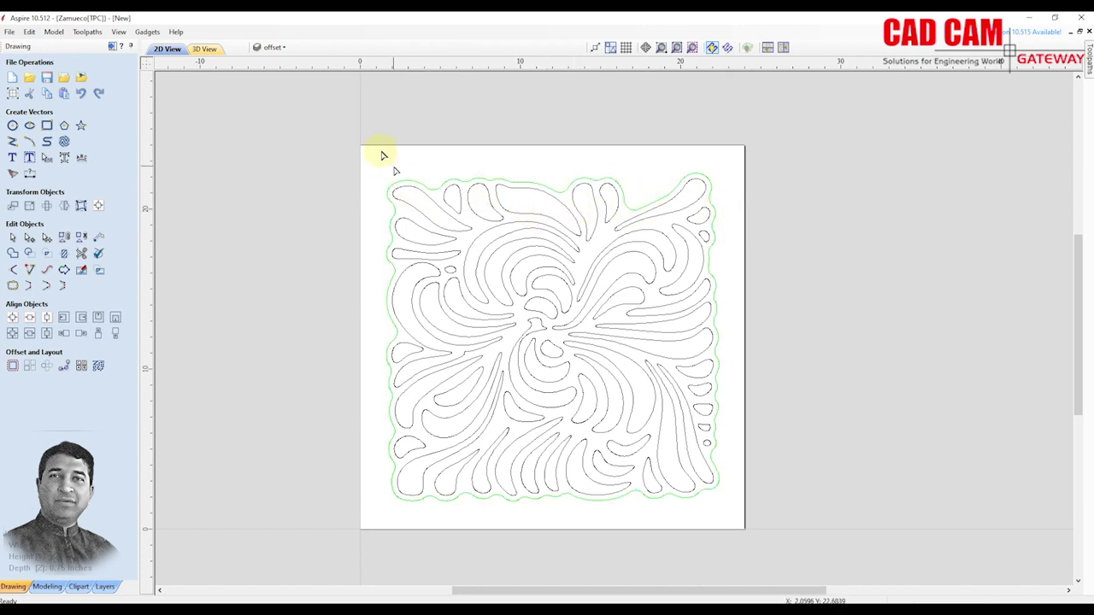
left_click_drag(383, 155, 771, 547)
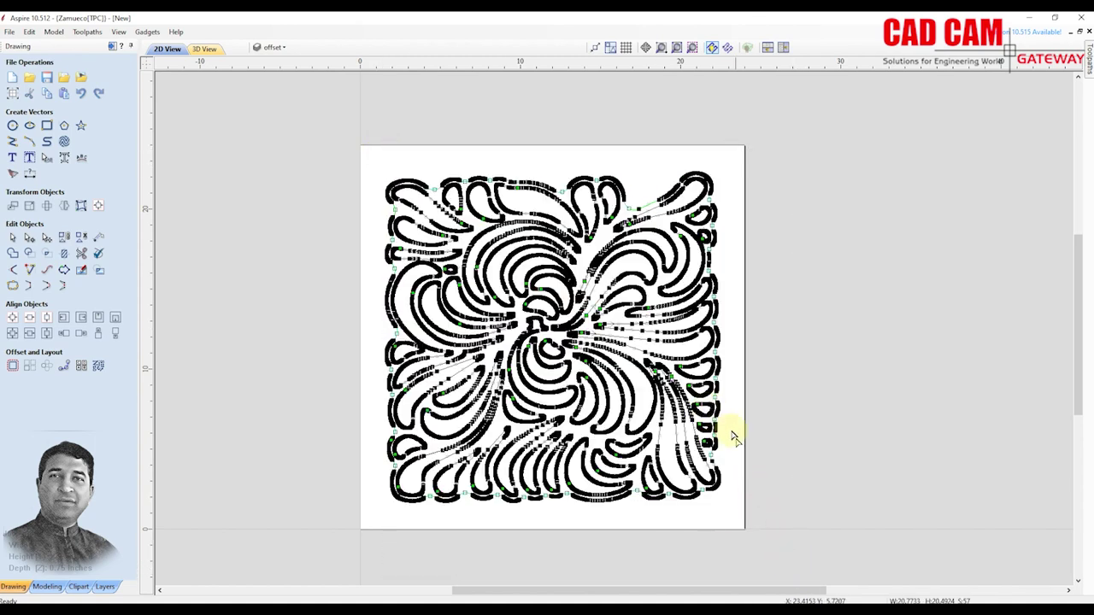
left_click(564, 327)
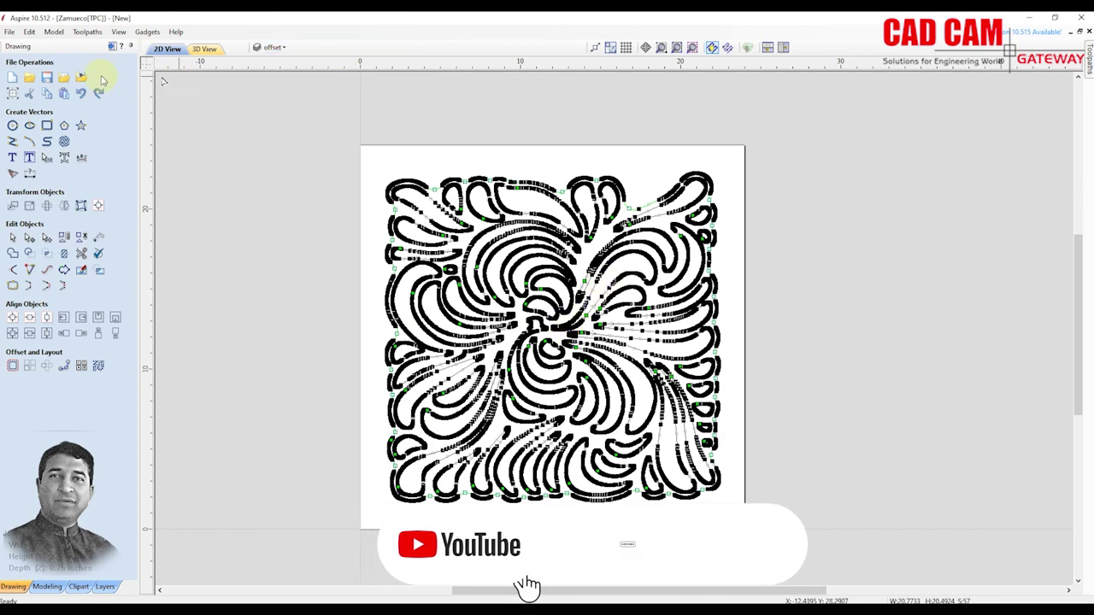
Save the traced black drawing as New h in the Training folder, overwriting the existing file.
left_click(10, 32)
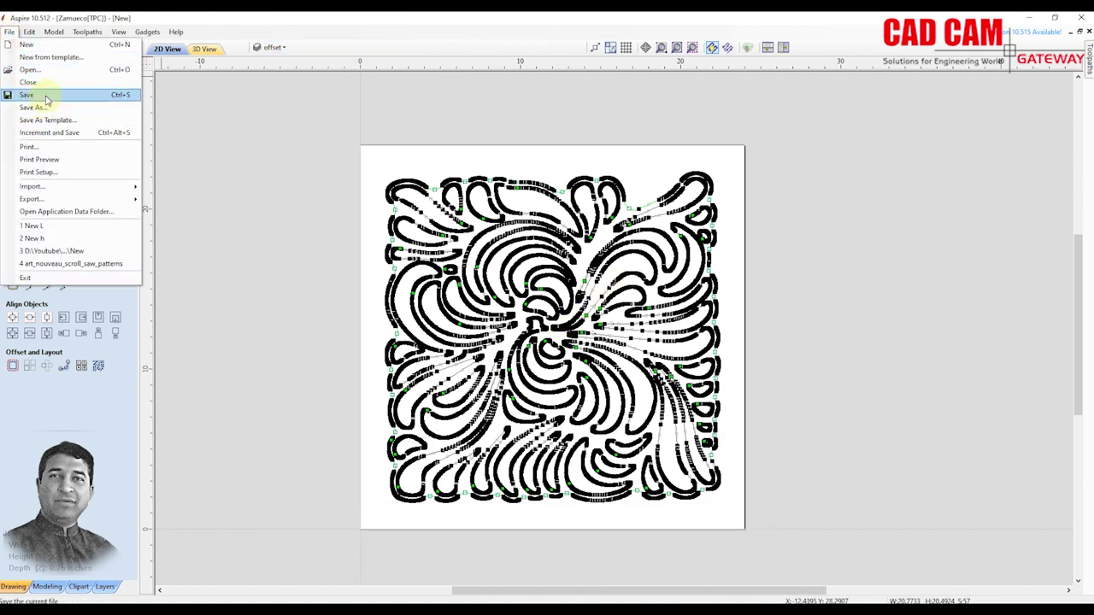
left_click(41, 107)
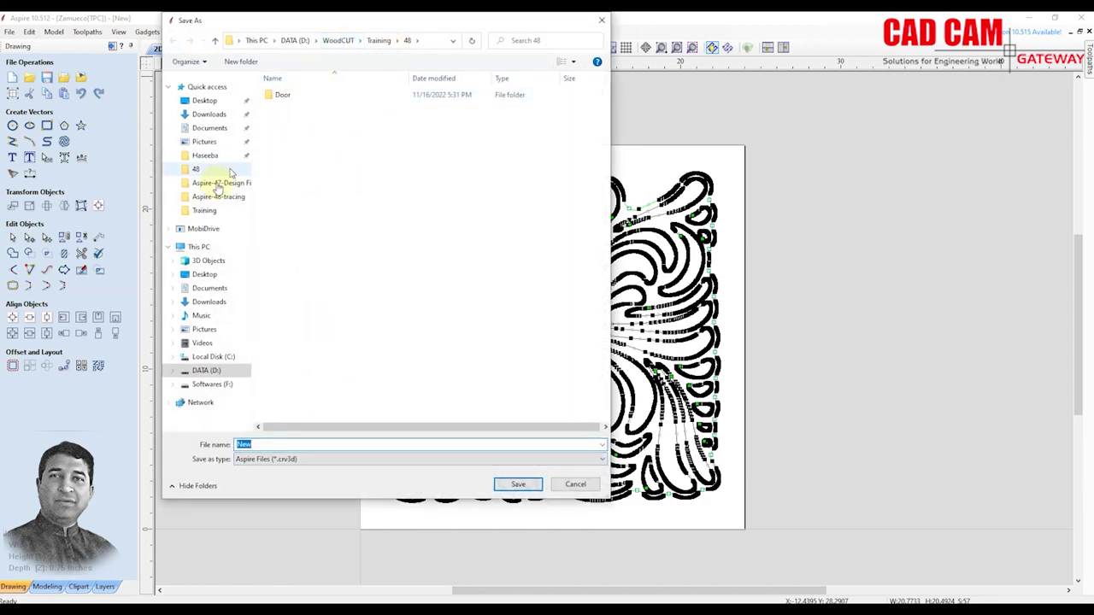
left_click(201, 210)
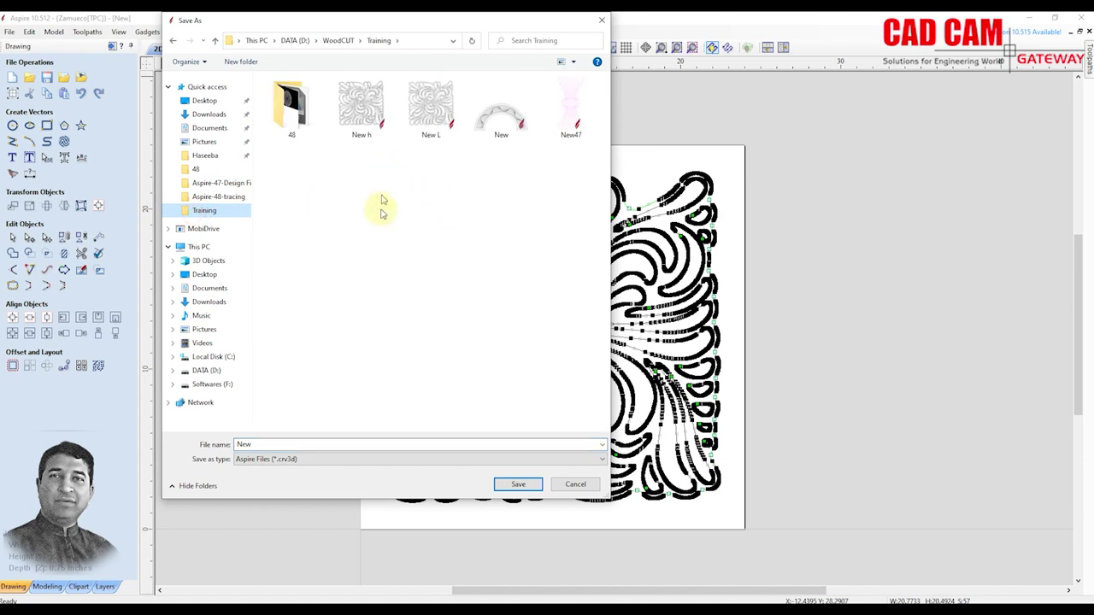
left_click(372, 114)
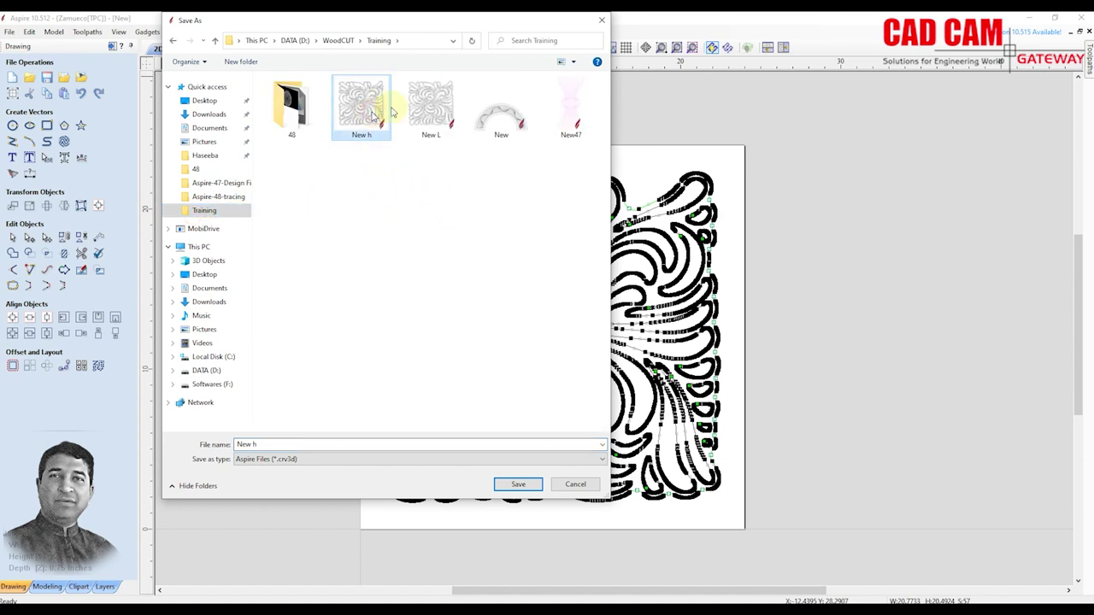
left_click(518, 484)
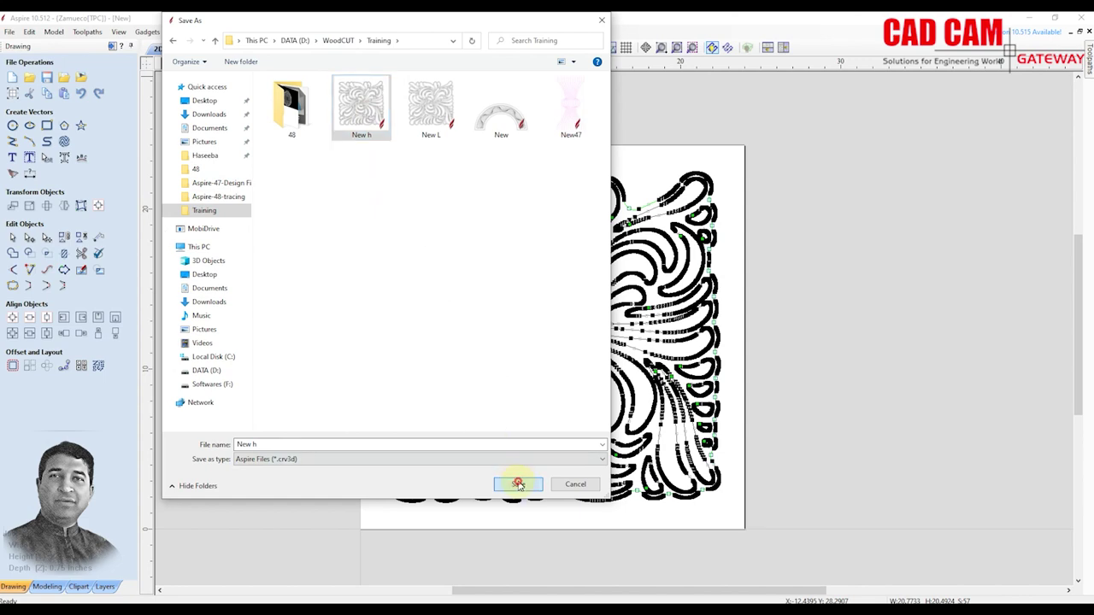
left_click(581, 318)
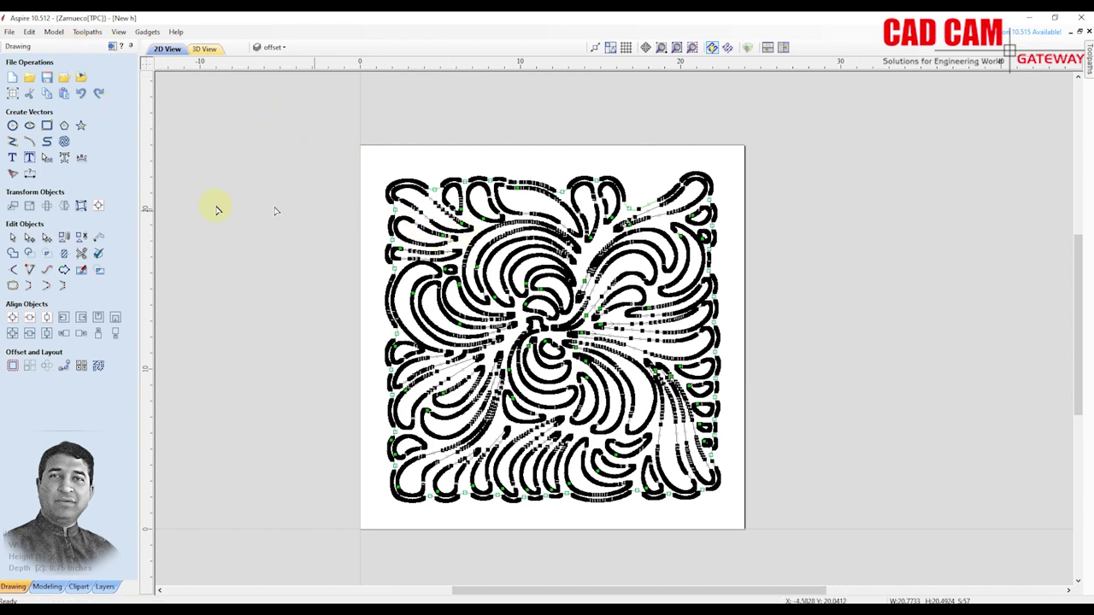
Refit the traced vectors as Bezier curves at 0.01 inch tolerance, replacing the originals.
left_click(46, 270)
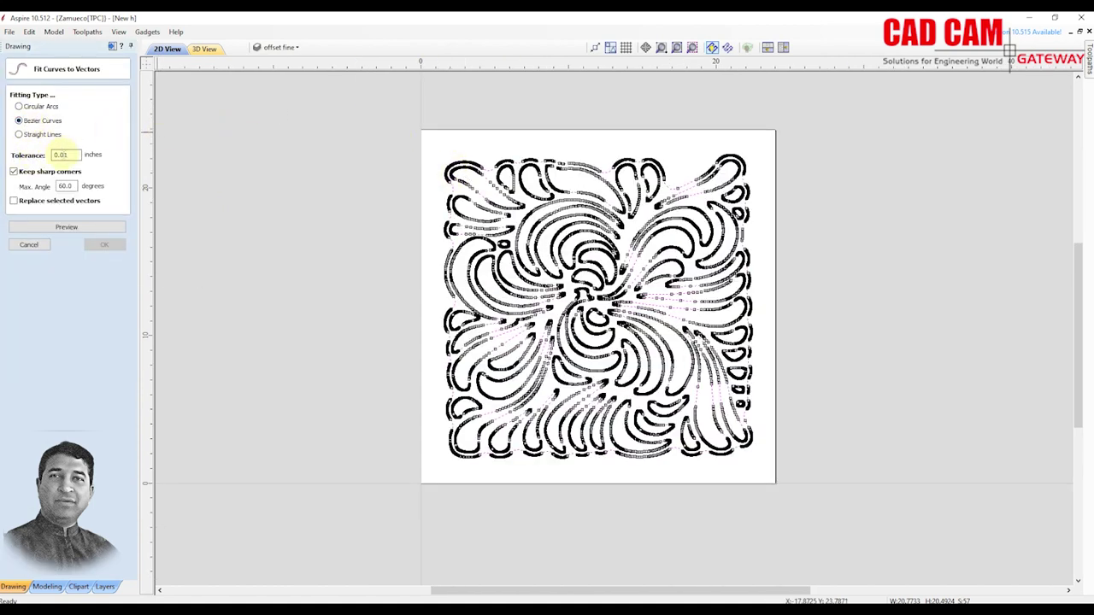
left_click(81, 227)
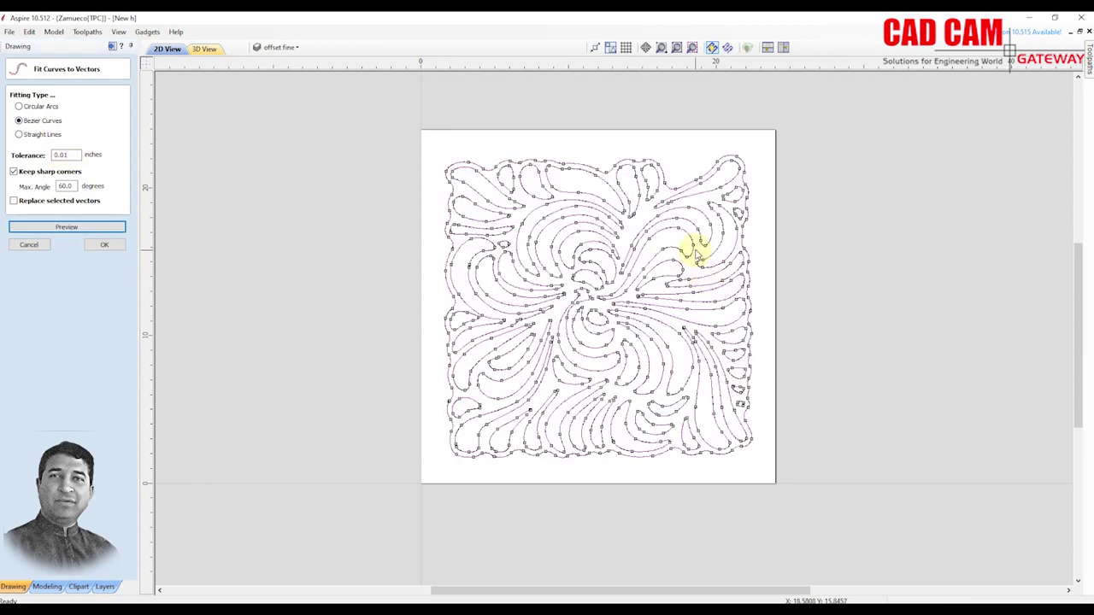
scroll(697, 256, "up", 1)
scroll(696, 254, "up", 1)
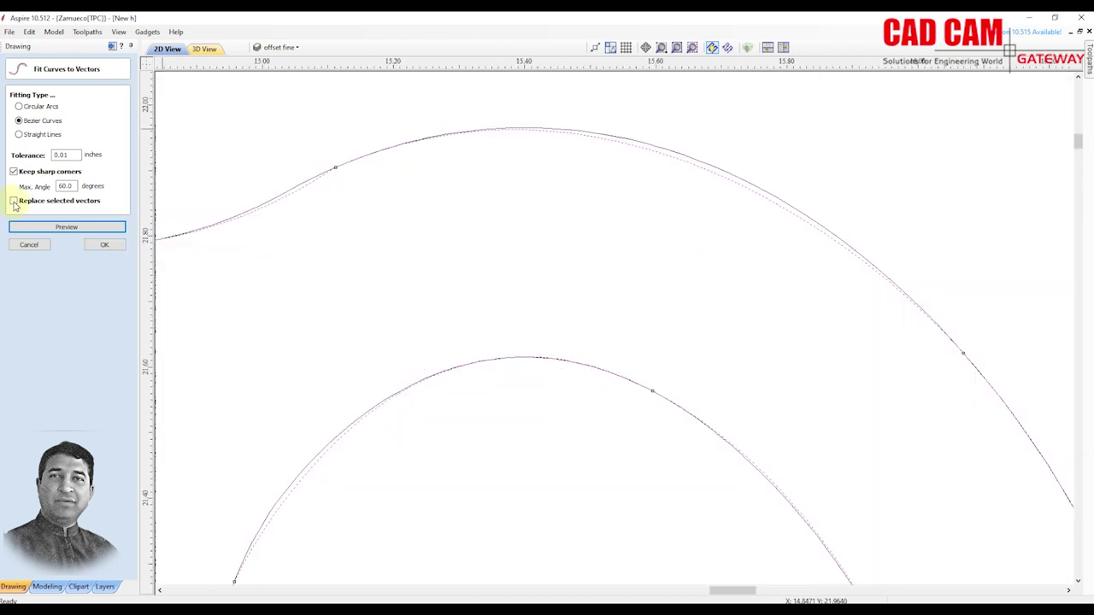
left_click(13, 203)
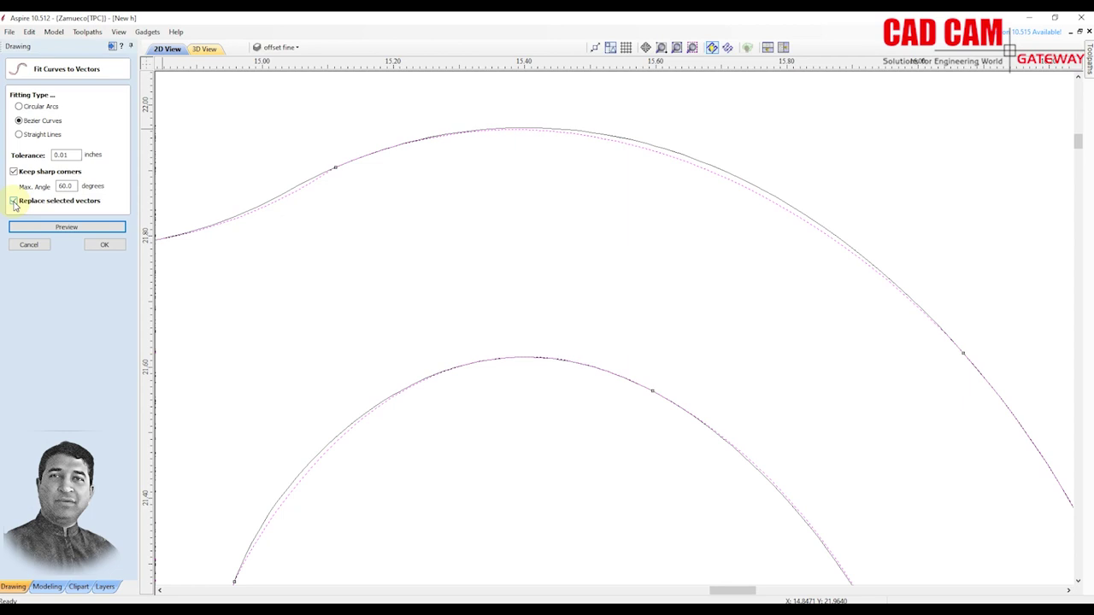
left_click(76, 227)
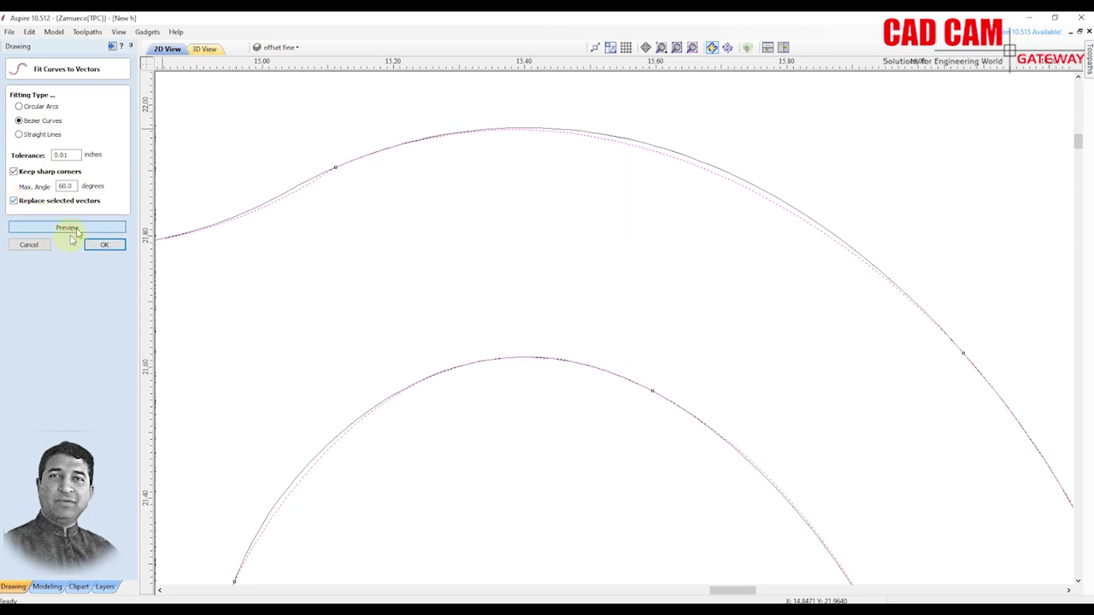
left_click(103, 244)
Deselect the fitted curves and check the layer list, now showing the 'offset fine' layer.
scroll(694, 210, "down", 5)
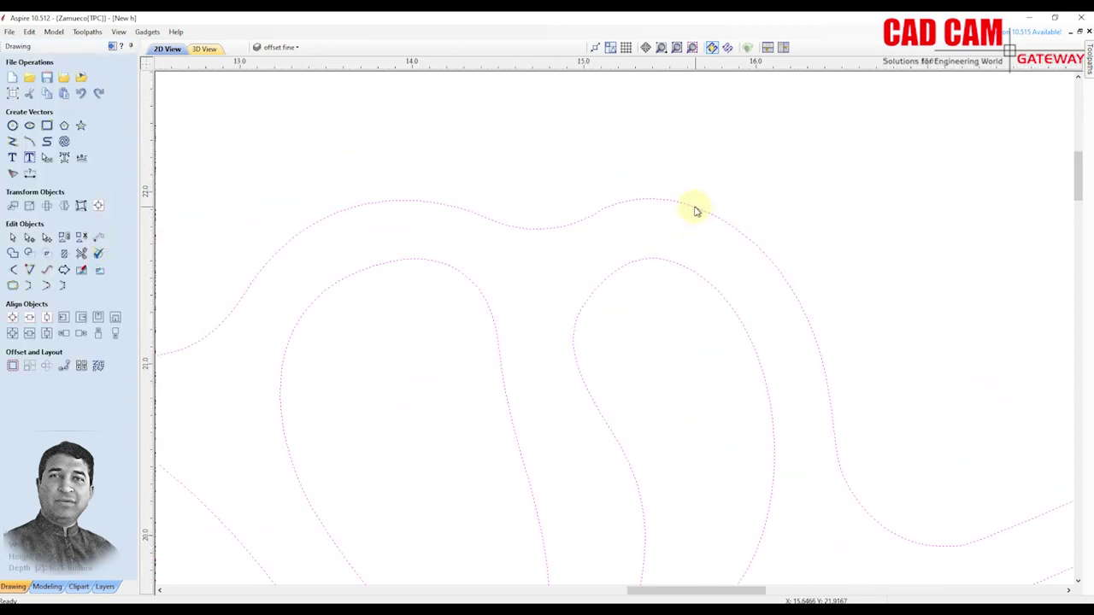
scroll(670, 205, "down", 3)
scroll(646, 200, "down", 2)
scroll(623, 200, "down", 1)
scroll(629, 256, "up", 1)
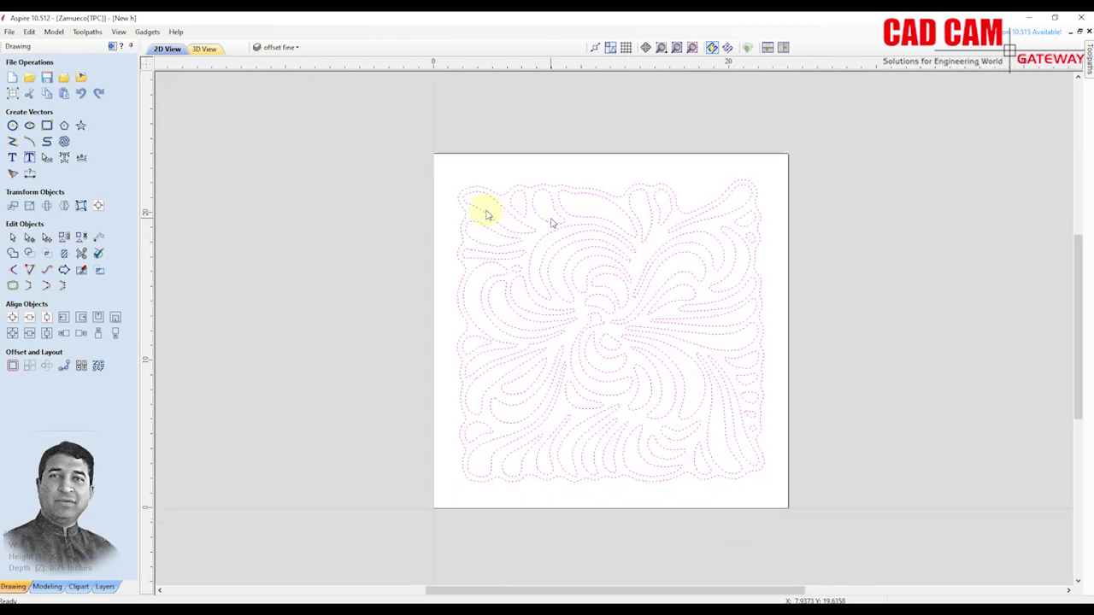
left_click(391, 204)
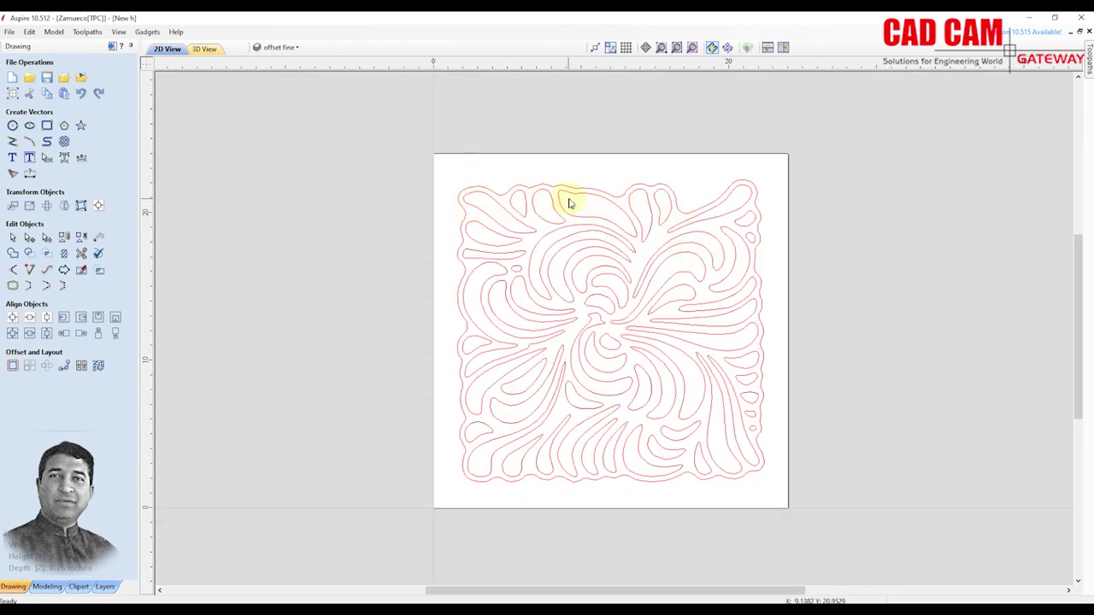
left_click(281, 47)
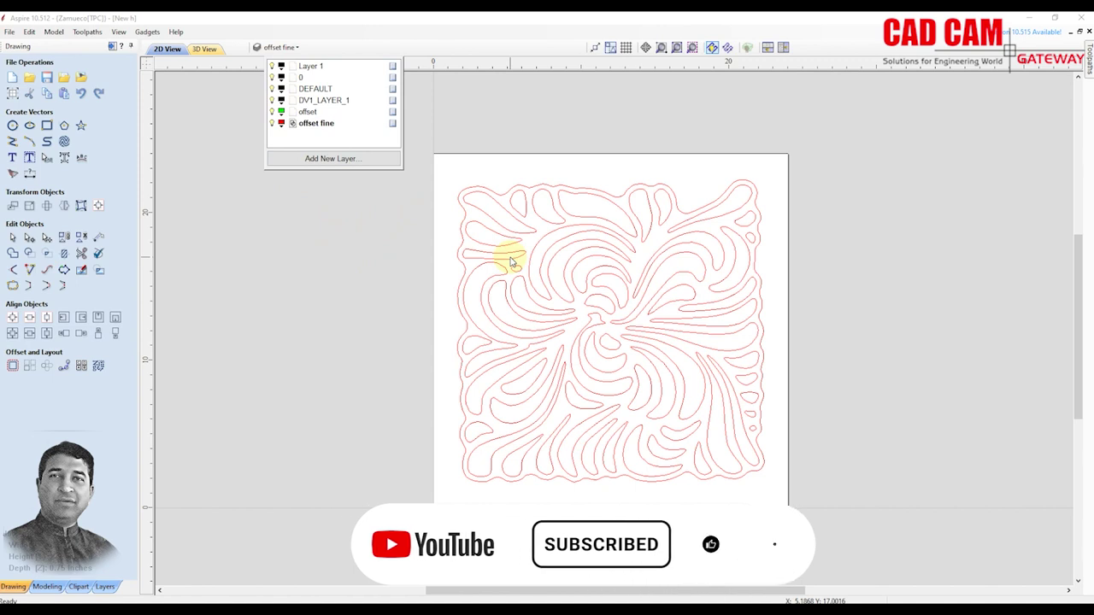
left_click(410, 261)
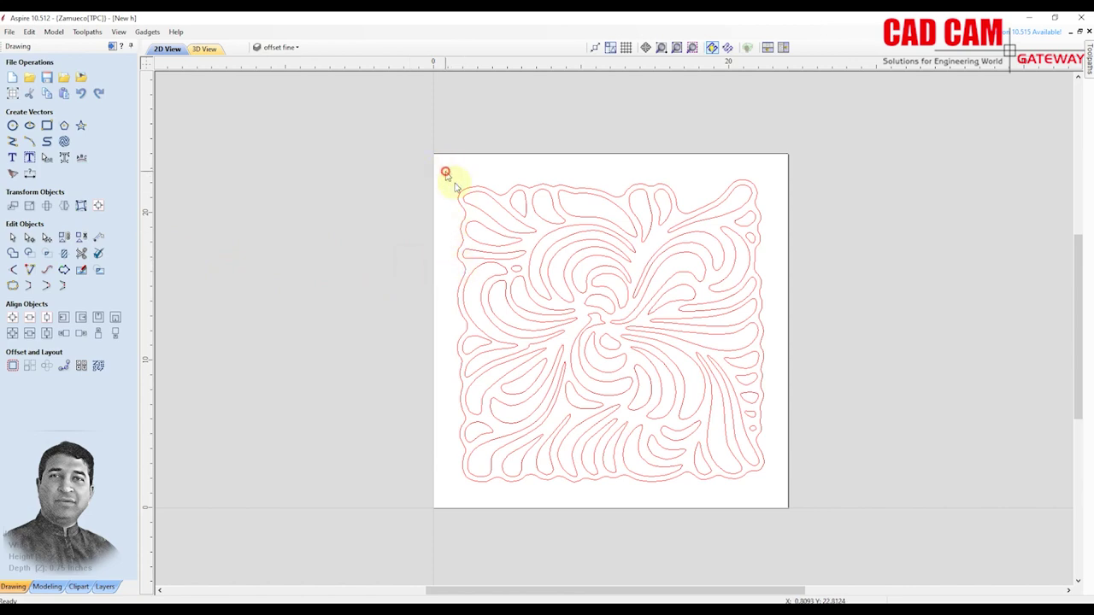
Window-select every vector and inspect the Bezier curve nodes up close.
left_click_drag(445, 172, 826, 522)
key("n")
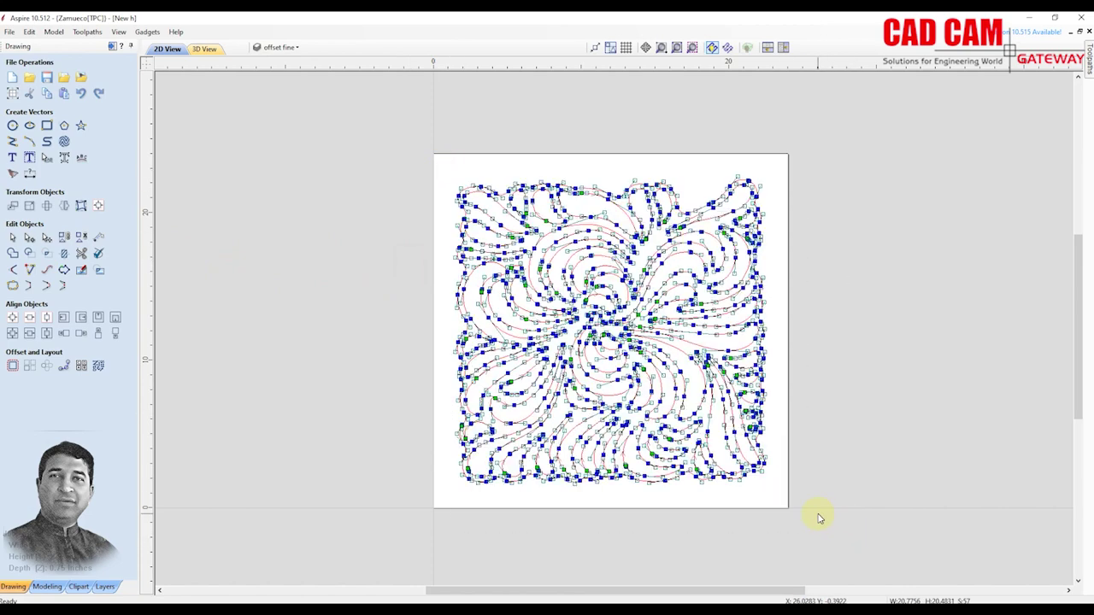
scroll(774, 383, "up", 2)
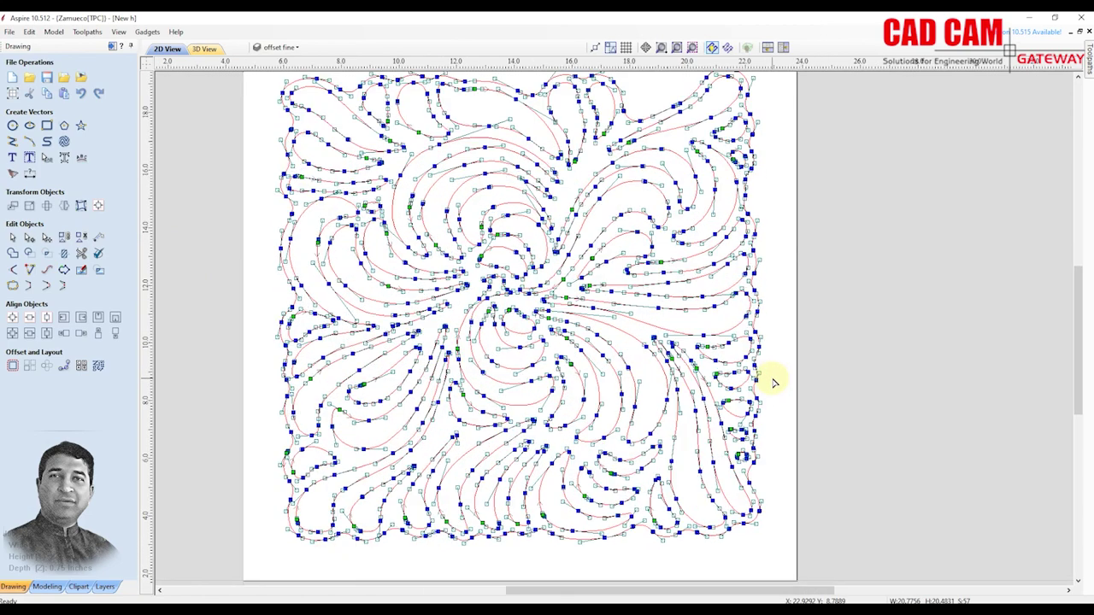
scroll(773, 383, "up", 1)
scroll(773, 382, "down", 4)
scroll(773, 382, "up", 1)
Save the red curve-fitted design as New L over the existing file, then bring up the Training folder.
left_click(746, 344)
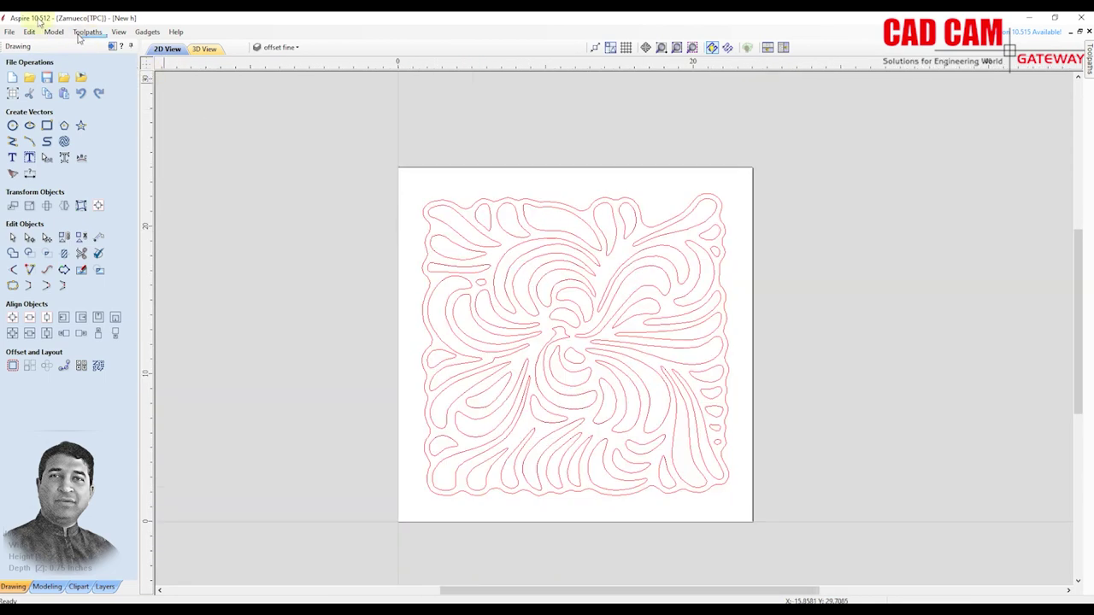
left_click(10, 31)
left_click(31, 107)
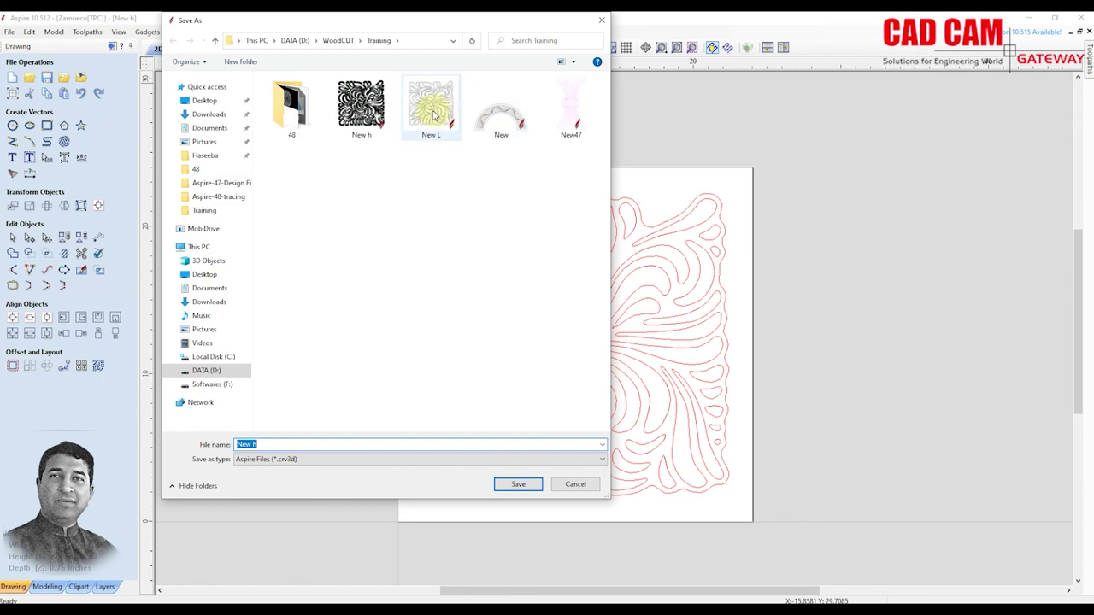
left_click(430, 105)
left_click(519, 485)
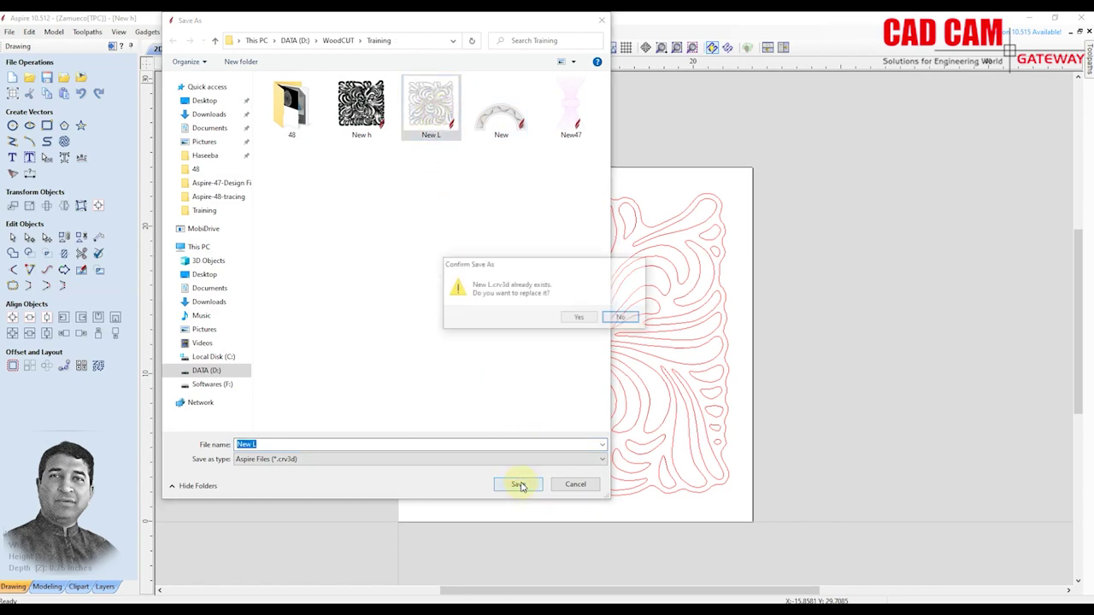
left_click(572, 321)
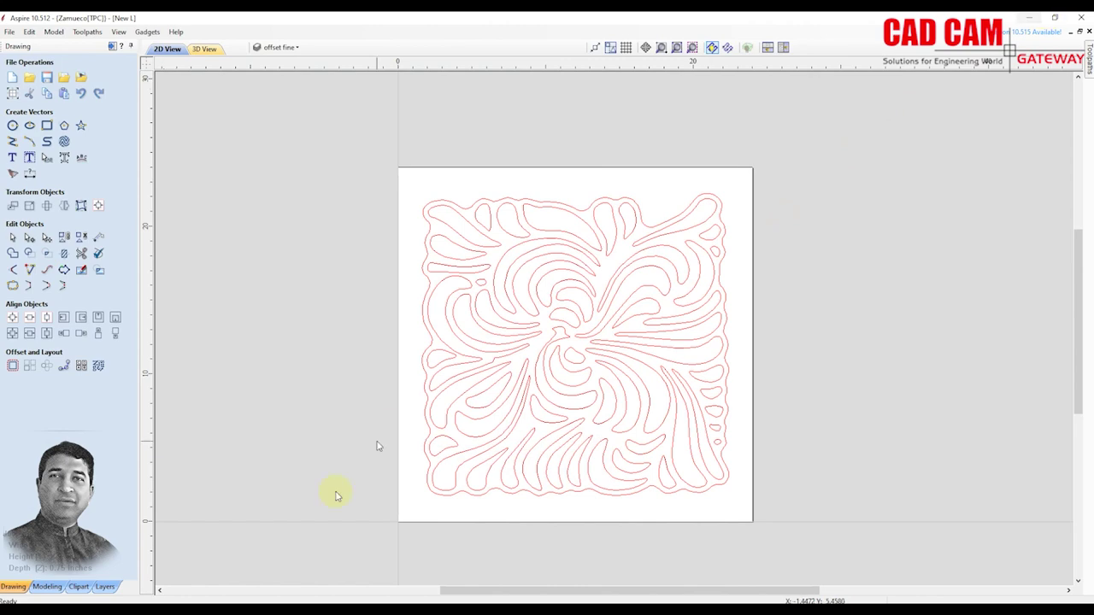
left_click(386, 565)
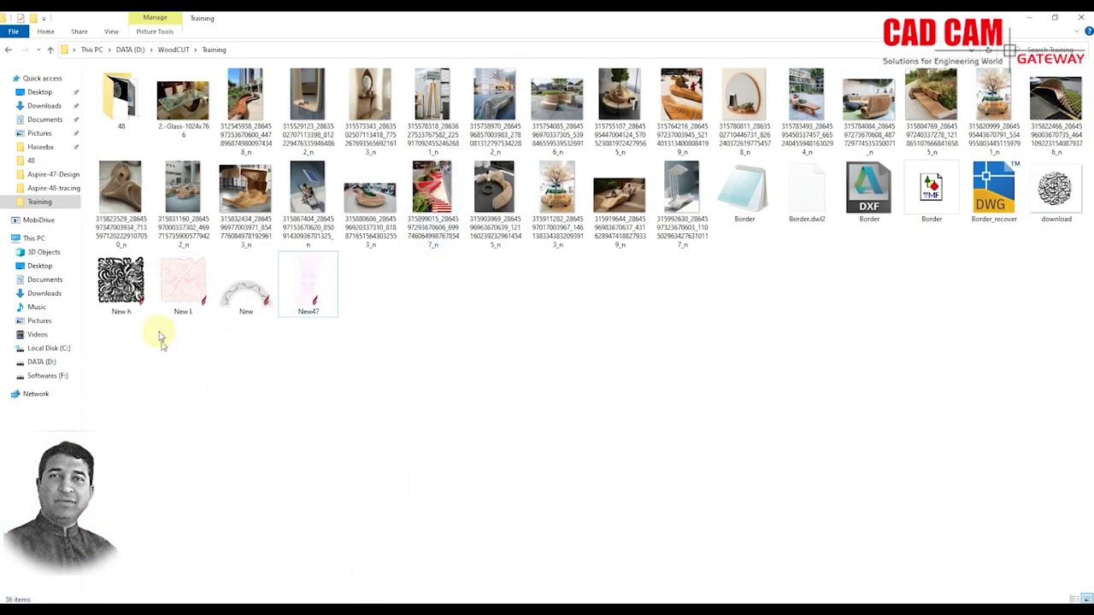
Open the Properties of New h (1.38 MB) and move them to the right.
left_click(127, 286)
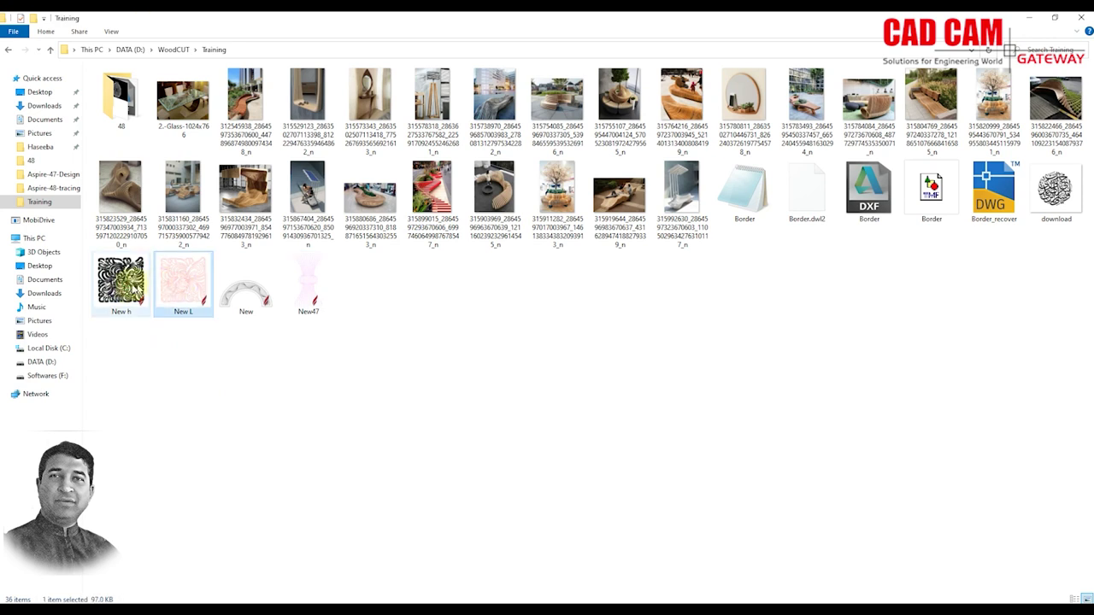
right_click(126, 289)
left_click(123, 511)
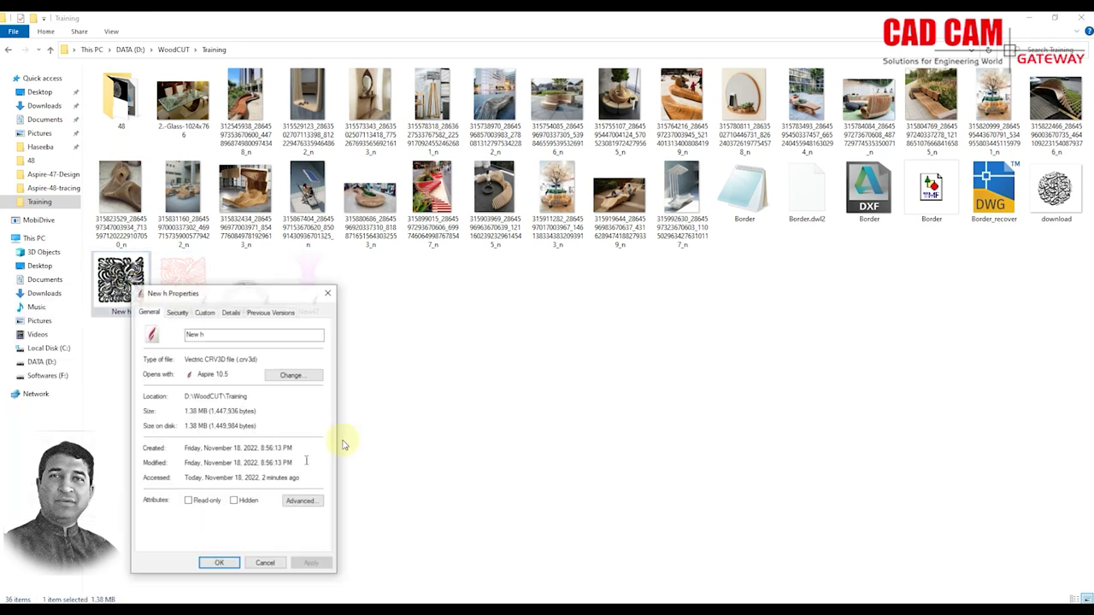
left_click_drag(295, 303, 589, 295)
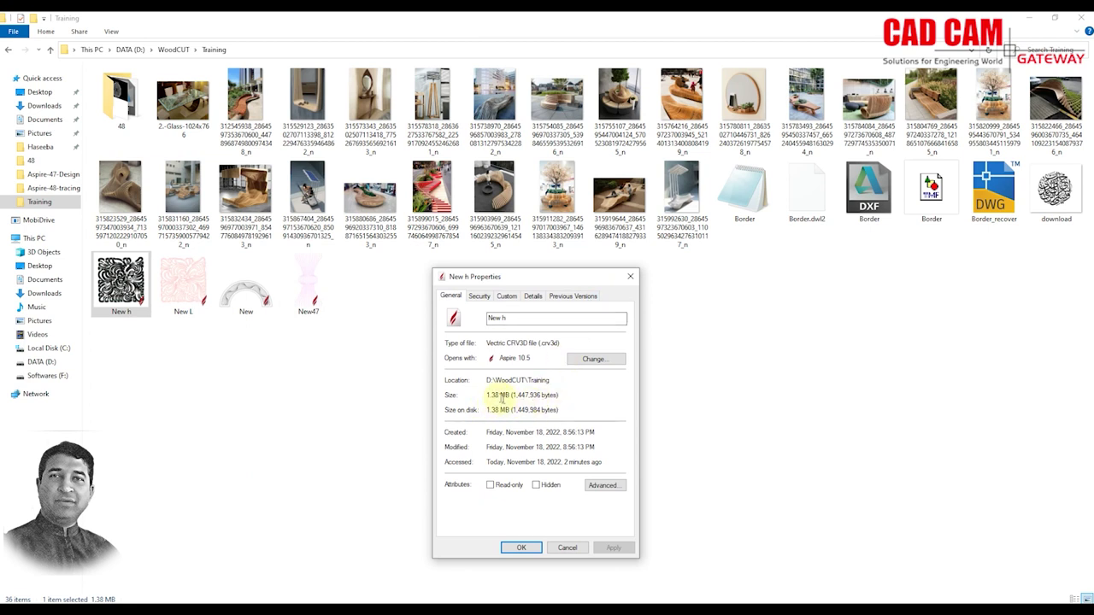
Open New L's Properties (97.0 KB) and place them beside New h's for comparison.
left_click(195, 276)
right_click(195, 276)
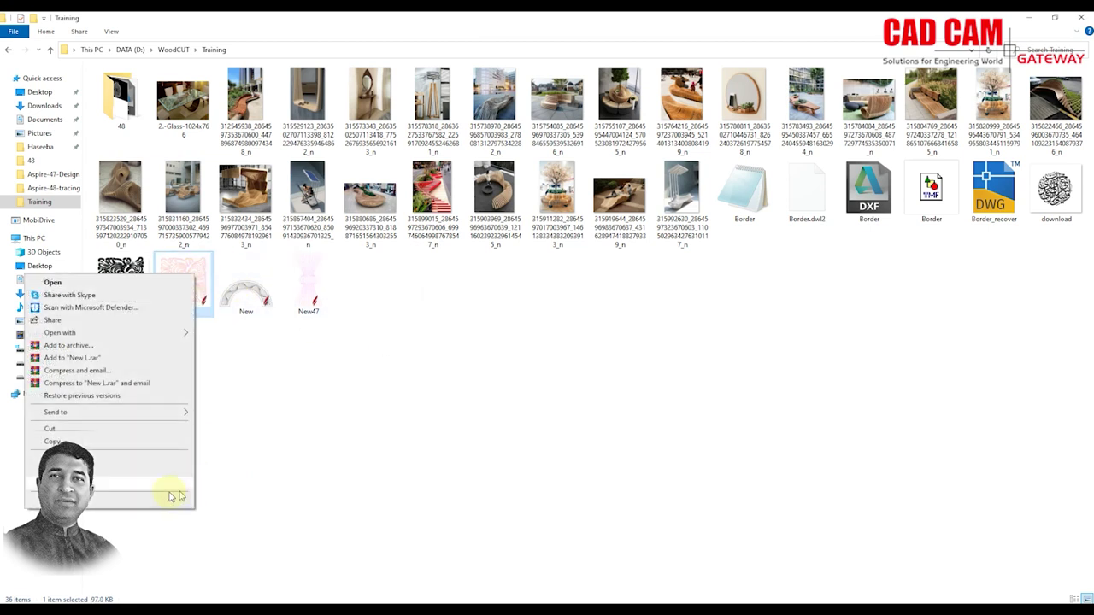
left_click(150, 502)
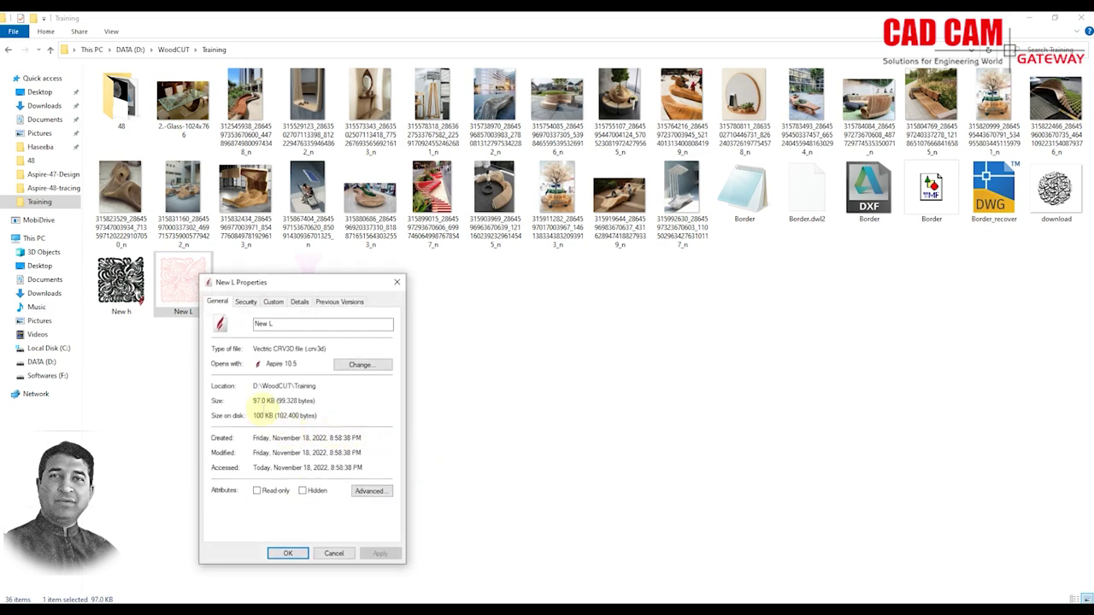
left_click(1030, 17)
left_click_drag(342, 283, 367, 275)
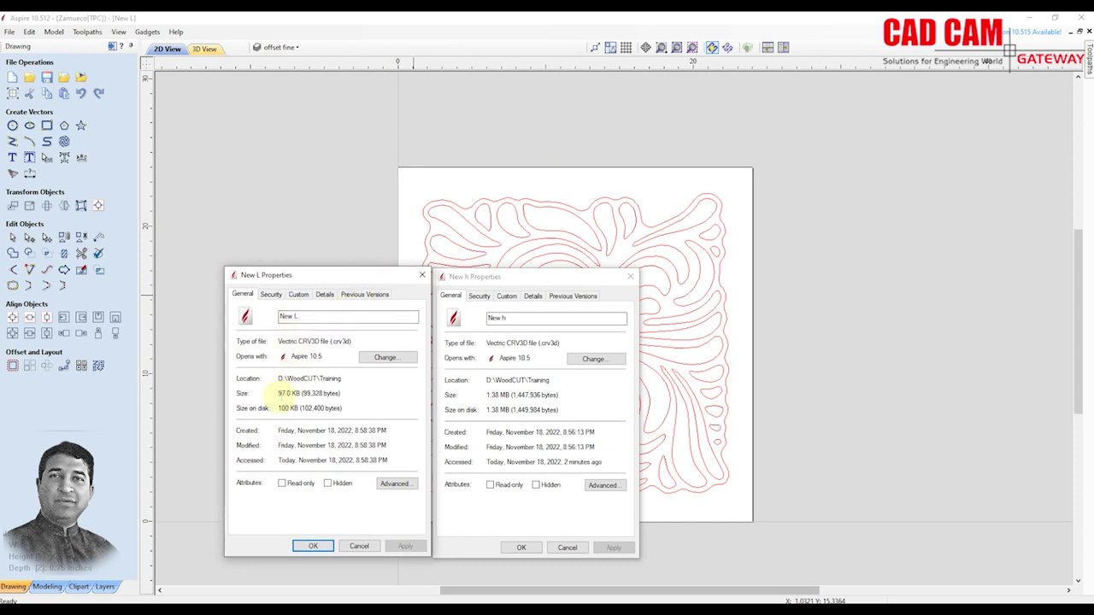
left_click(568, 279)
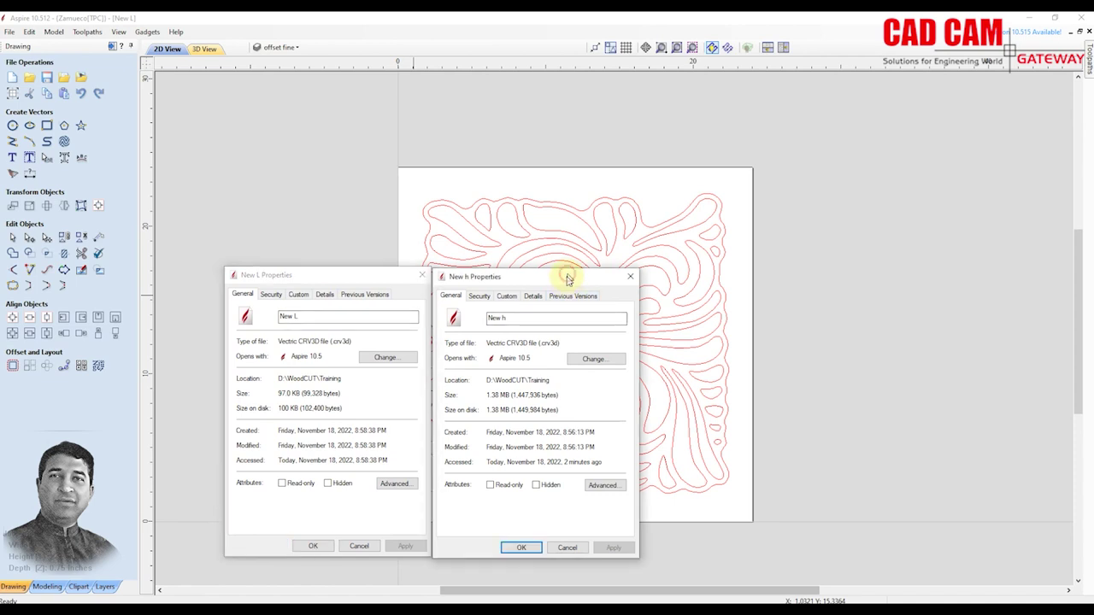